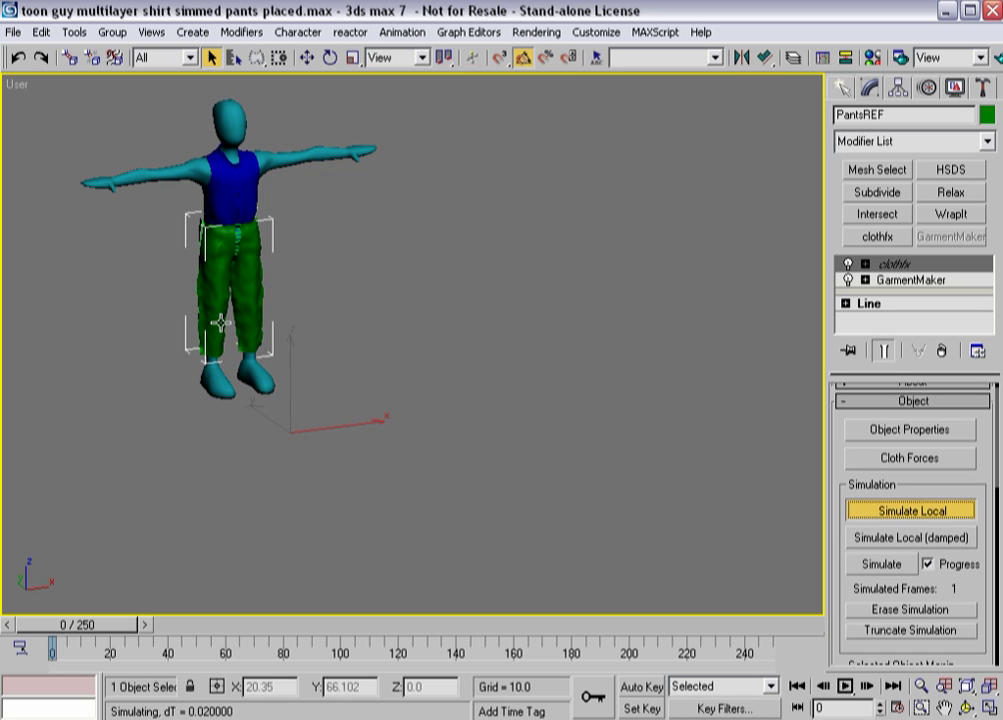
Frame the green pants, stop the running local simulation, and redraw the scene at frame 0.
middle_drag(231, 315, 279, 339)
scroll(279, 340, up, 2)
scroll(206, 311, up, 2)
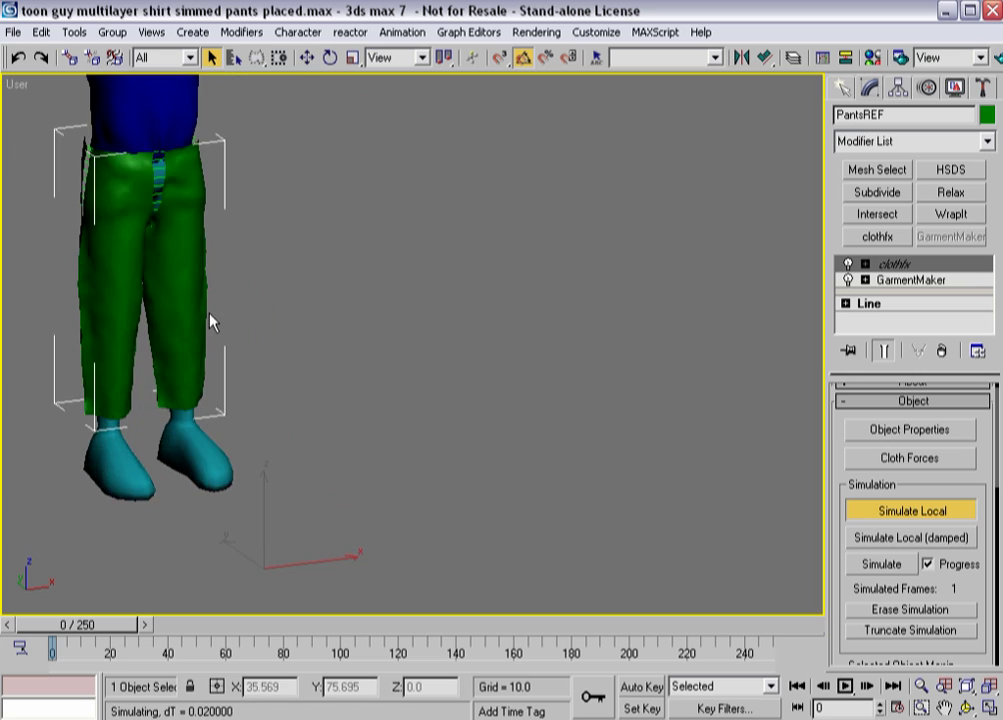
middle_drag(202, 320, 297, 350)
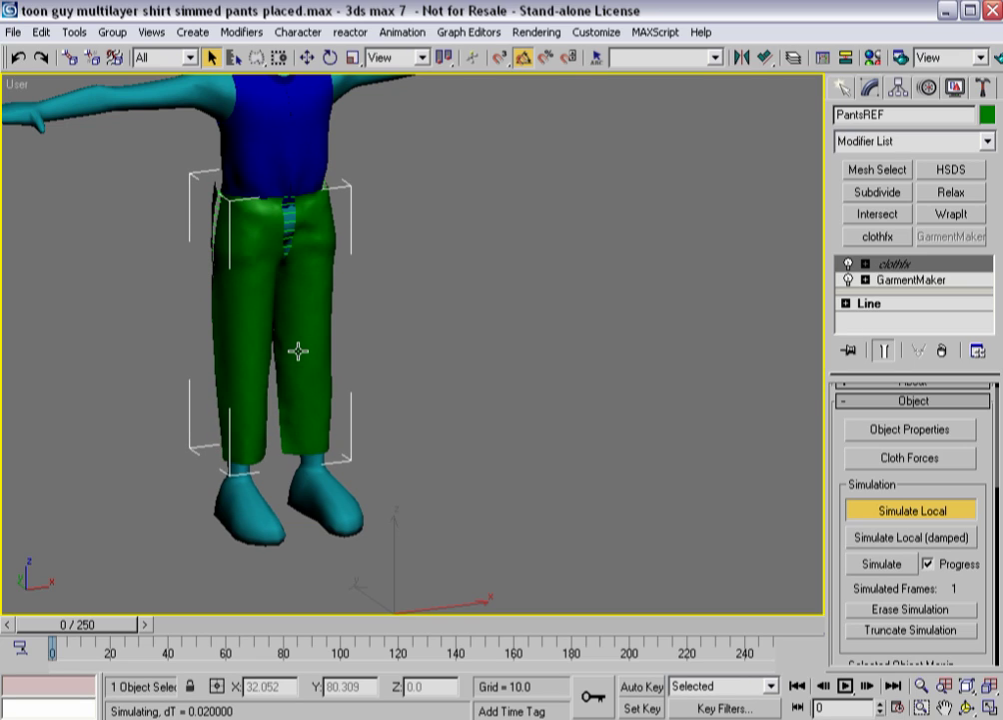
click(851, 507)
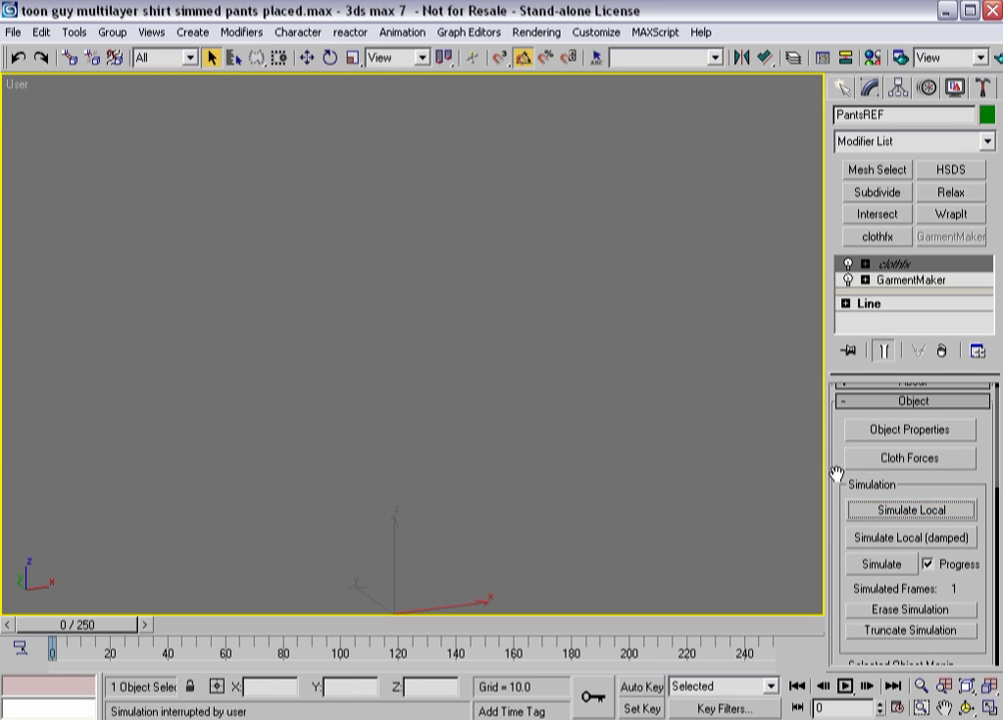
click(76, 628)
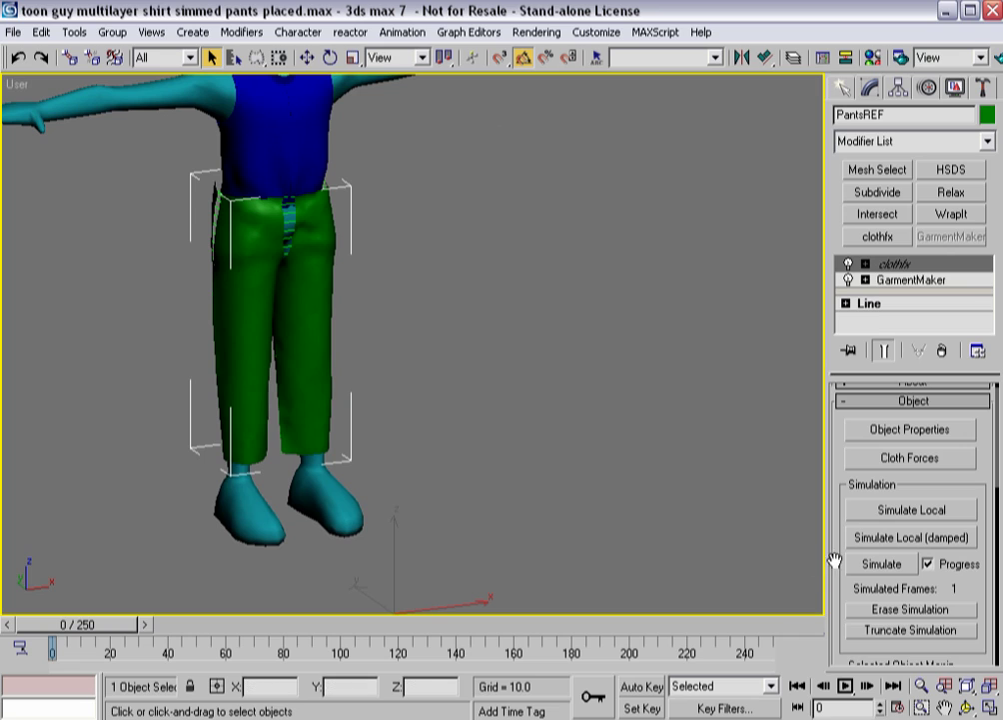
drag(834, 563, 842, 612)
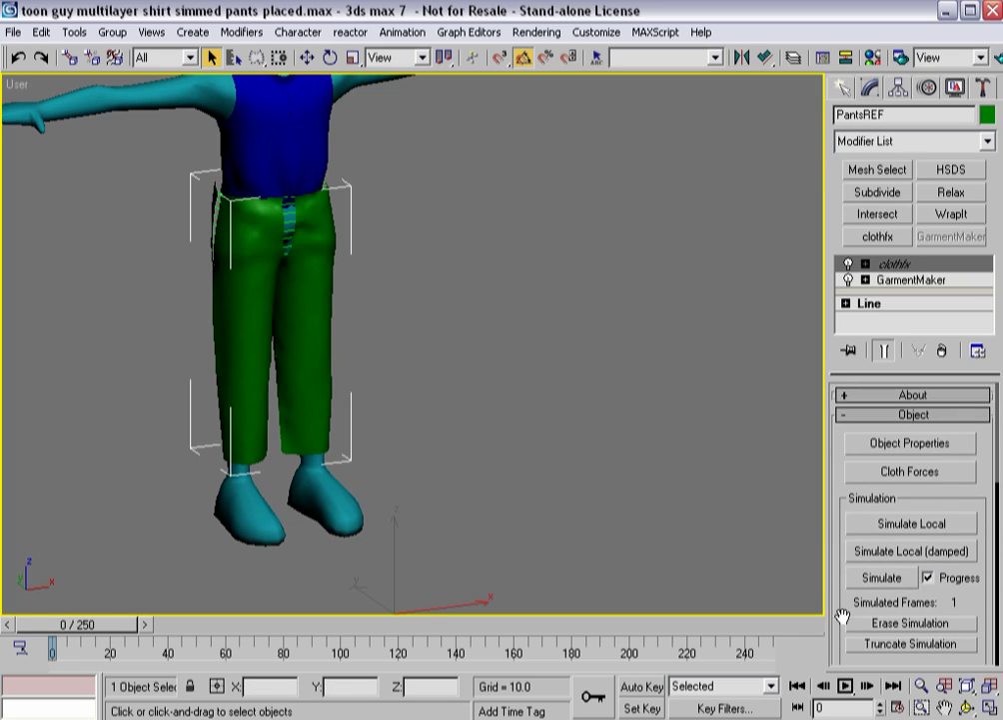
From Simulation Parameters, run a brief Simulate Local on the pants and then stop it.
right_click(837, 490)
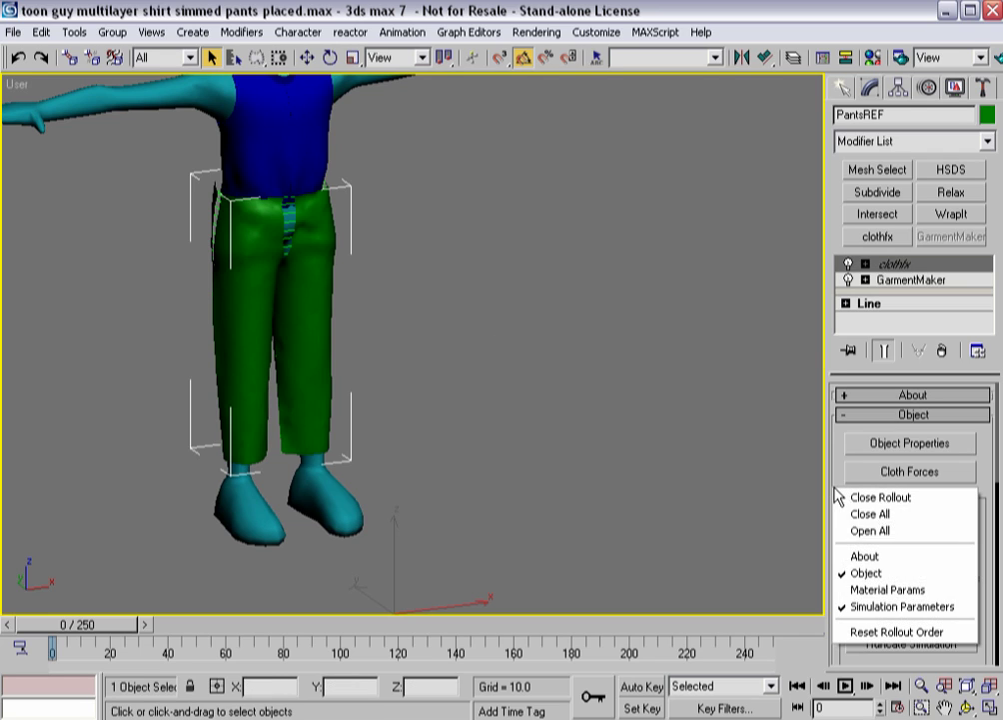
click(865, 607)
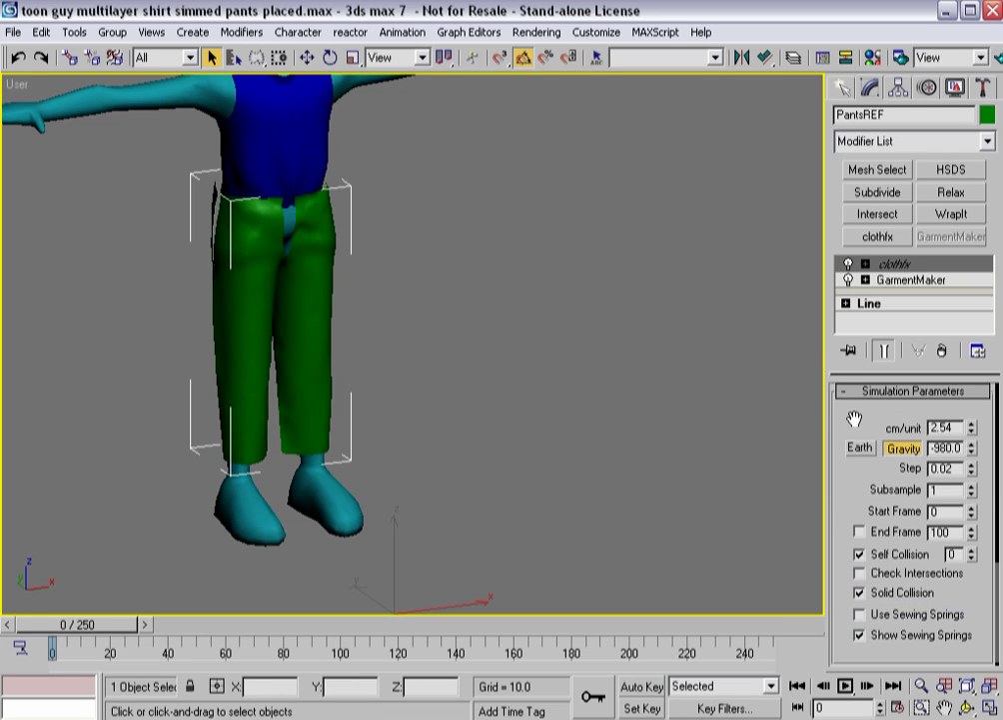
scroll(855, 414, up, 5)
drag(858, 412, 826, 600)
click(877, 456)
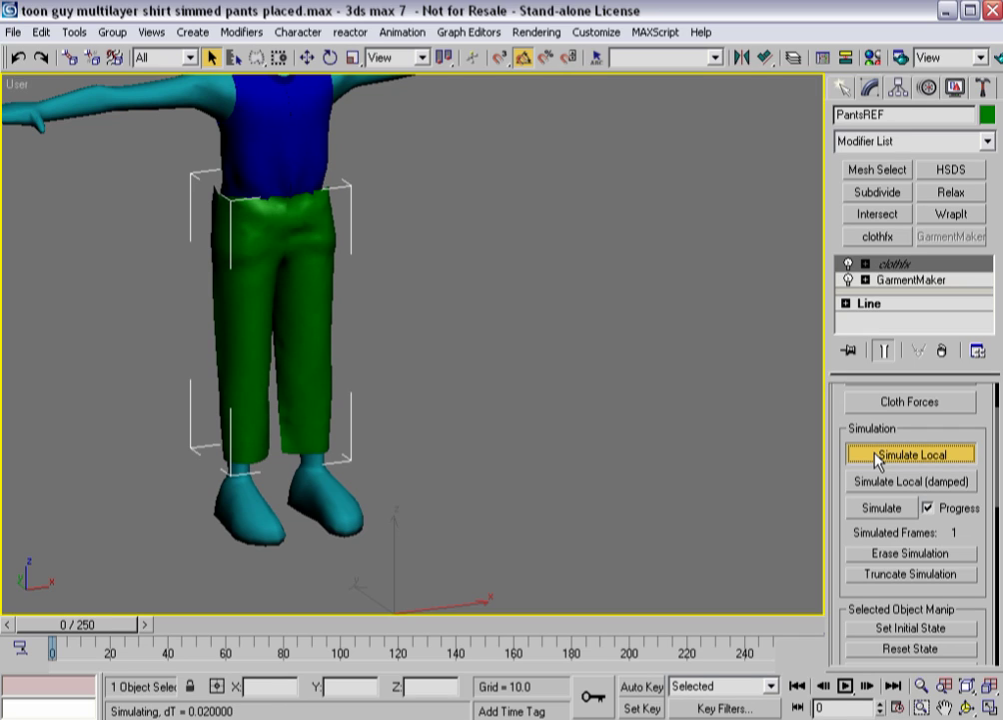
click(876, 456)
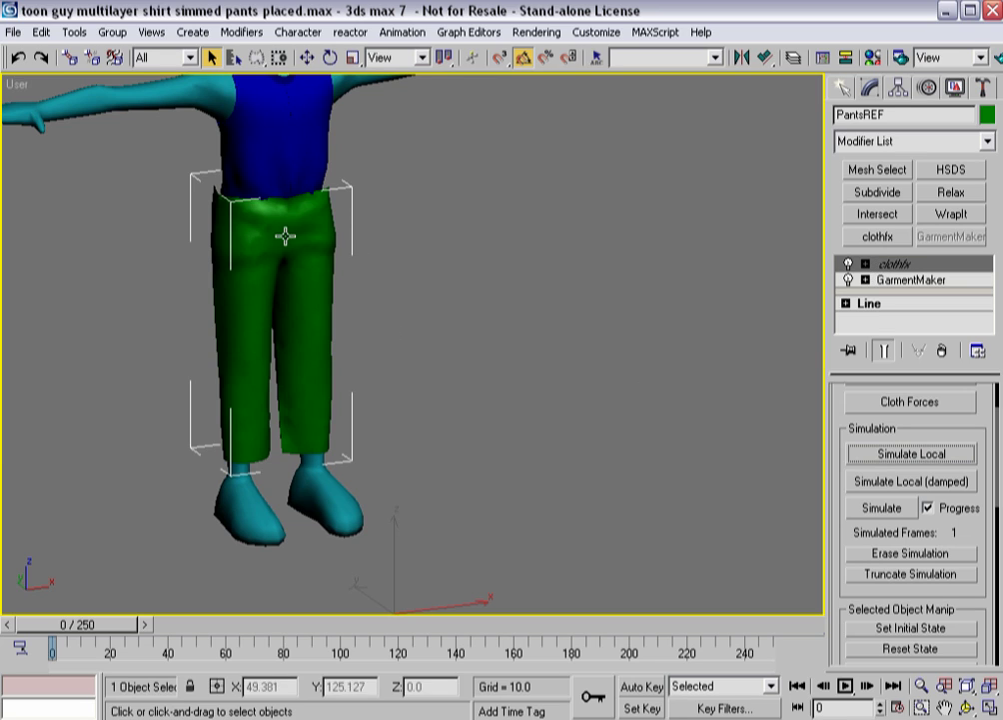
Enter the clothfx Group level and show the pants in a wireframe Front view.
click(865, 264)
click(902, 281)
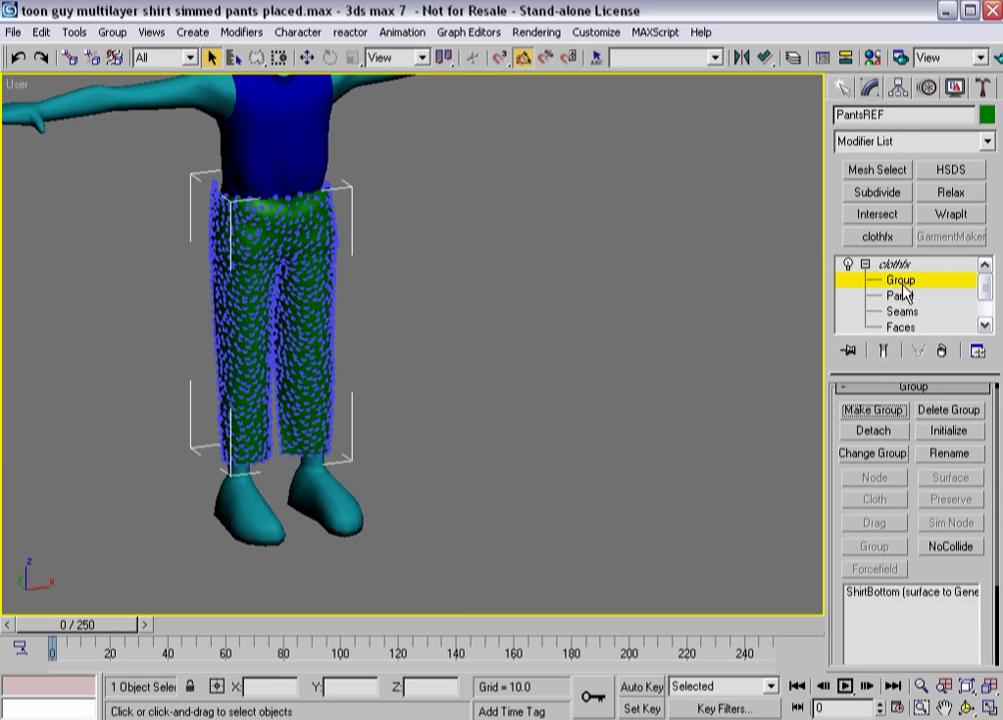
key(f)
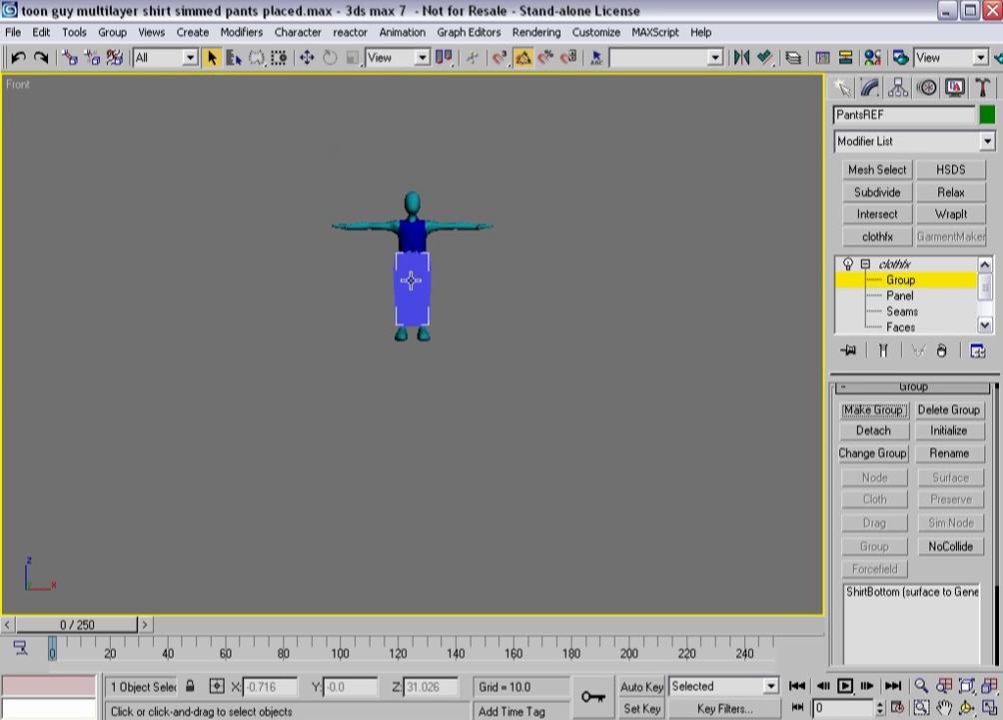
scroll(409, 280, up, 3)
middle_drag(413, 251, 428, 416)
scroll(425, 411, up, 3)
scroll(430, 408, up, 2)
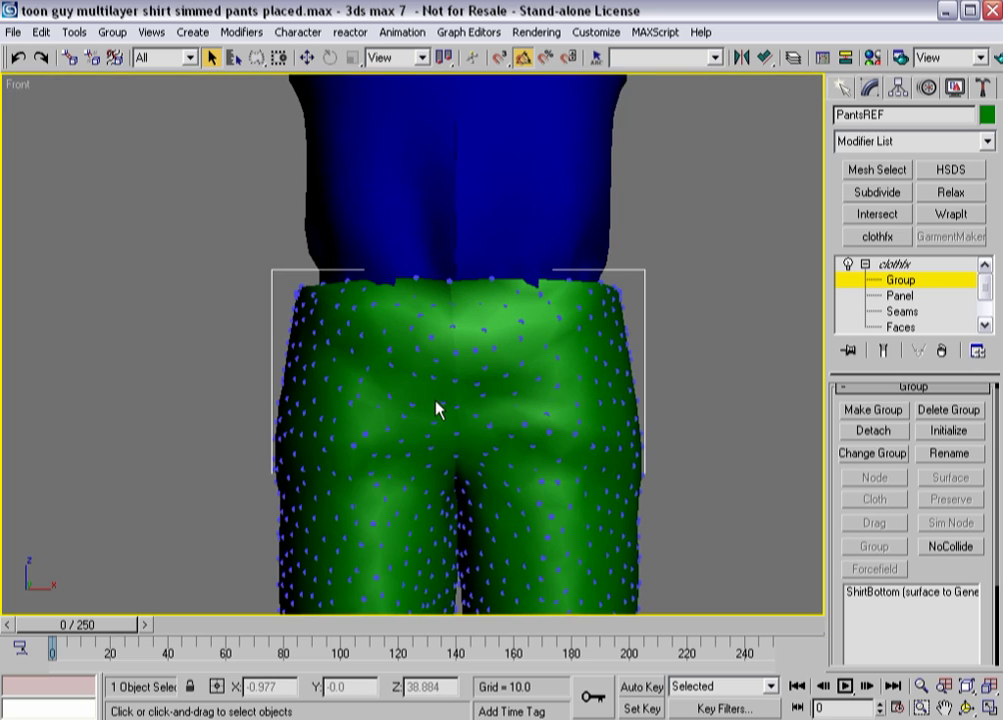
key(F3)
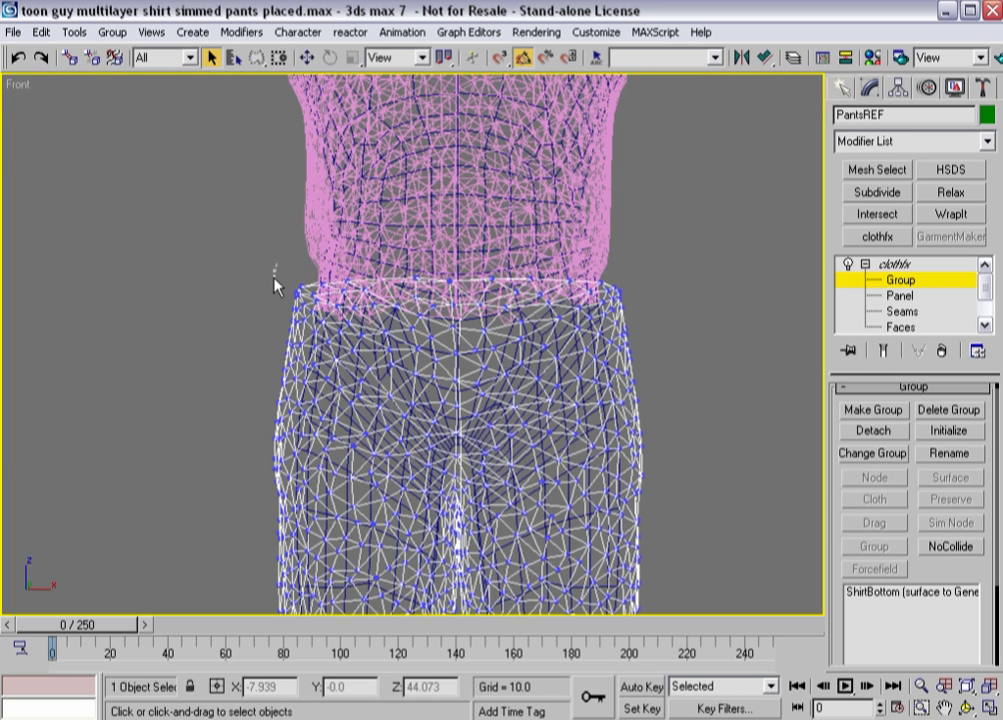
Lasso the pants' waistline vertices and orbit around the waist to verify the selection.
mouse_move(275, 285)
mouse_down()
mouse_move(569, 292)
mouse_move(620, 310)
mouse_move(520, 247)
mouse_move(265, 207)
mouse_move(250, 258)
mouse_up()
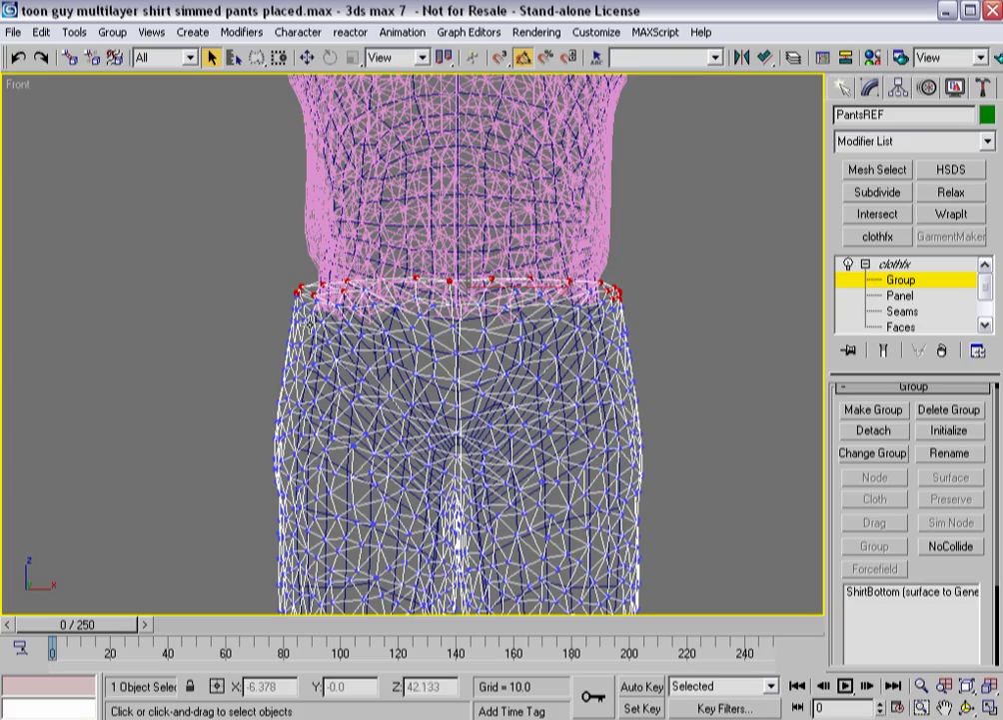
alt+middle_drag(324, 263, 284, 350)
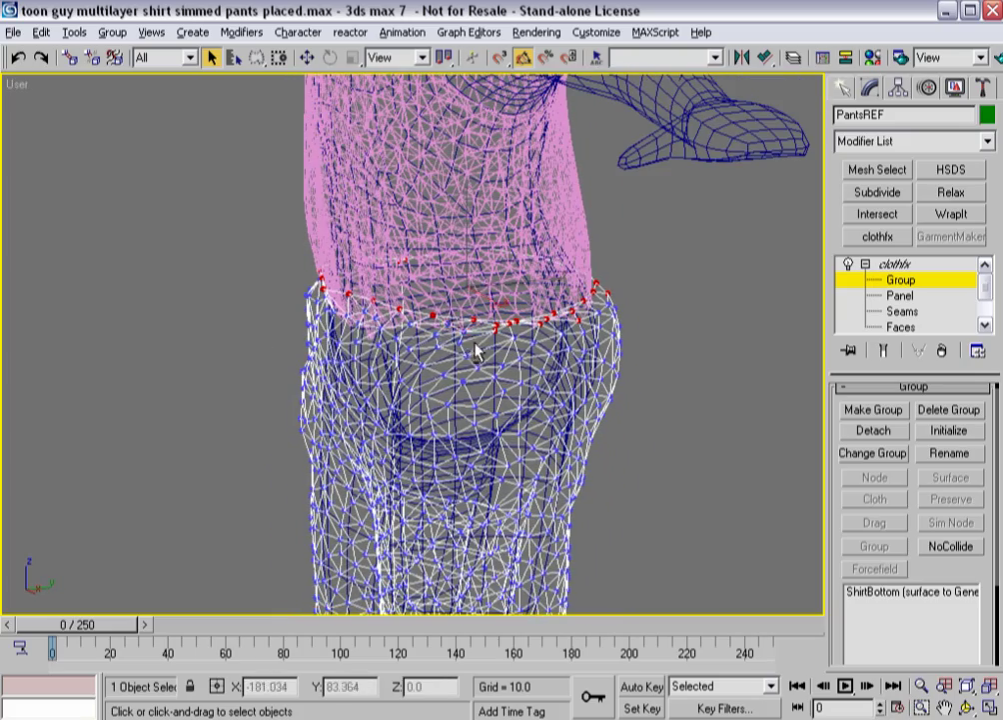
alt+middle_drag(529, 351, 433, 354)
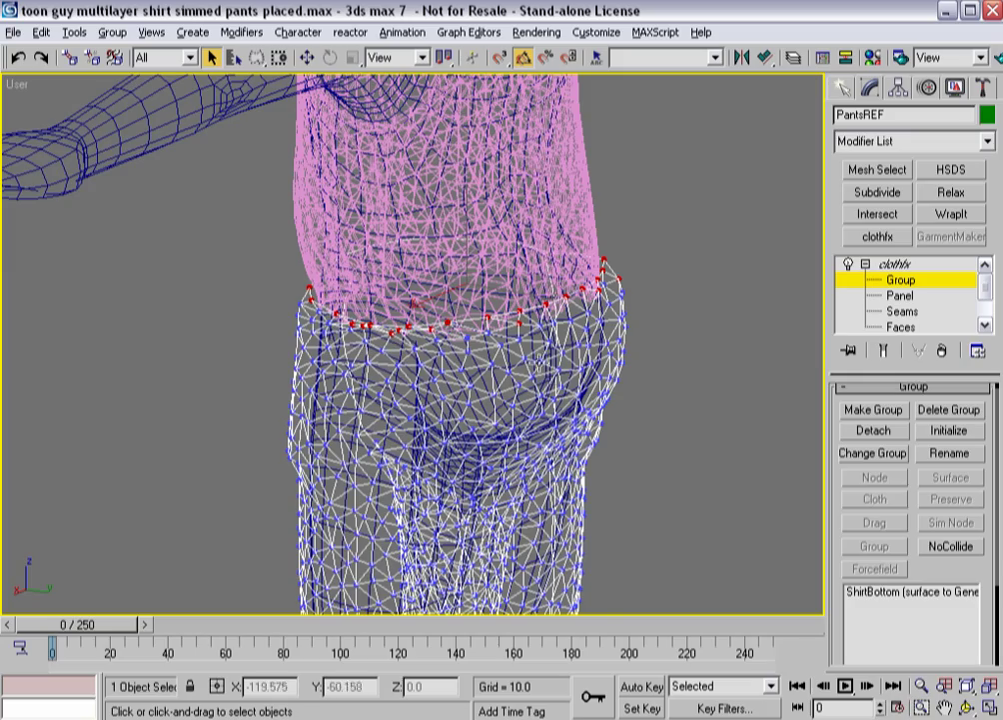
alt+middle_drag(428, 290, 236, 218)
alt+middle_drag(516, 356, 522, 350)
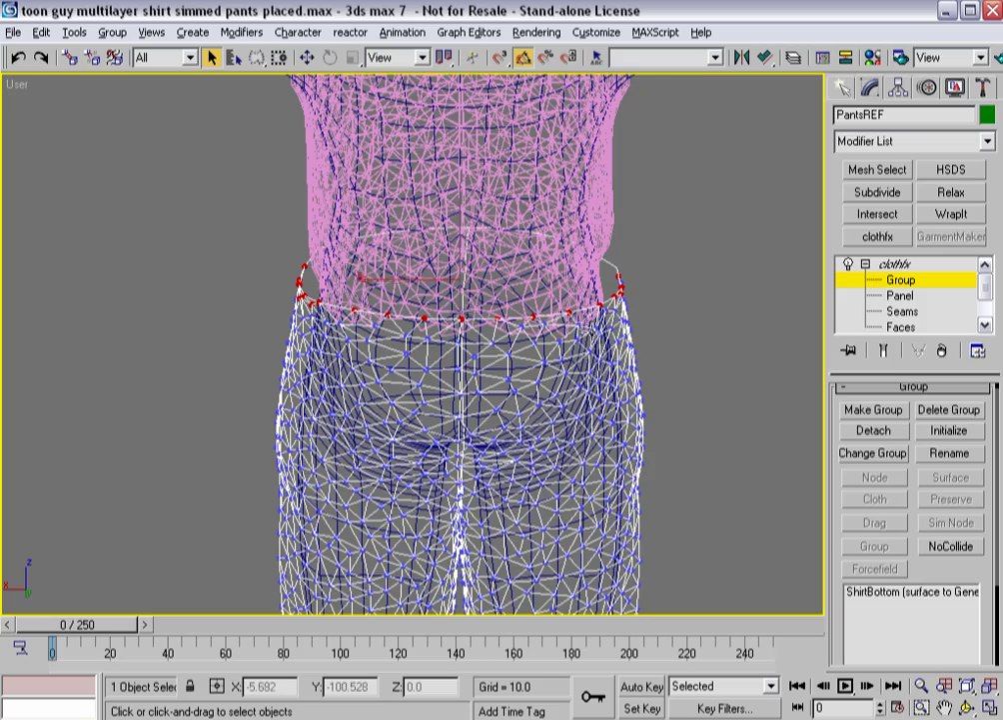
alt+middle_drag(594, 345, 259, 330)
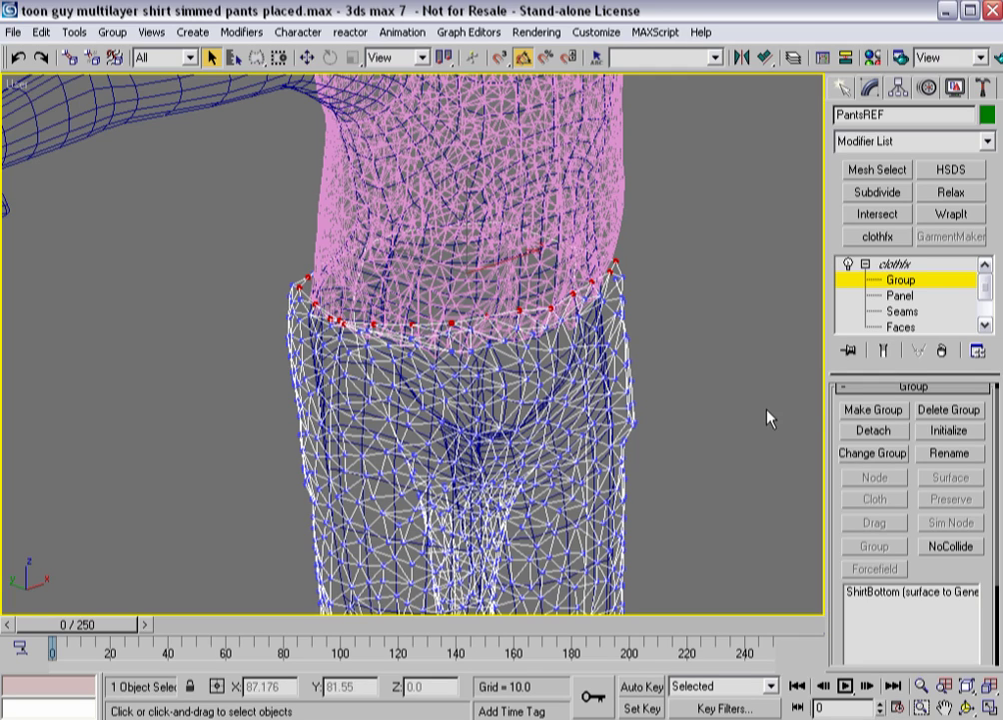
Make a group named waistband from the vertices and attach it to the shirt surface.
click(860, 412)
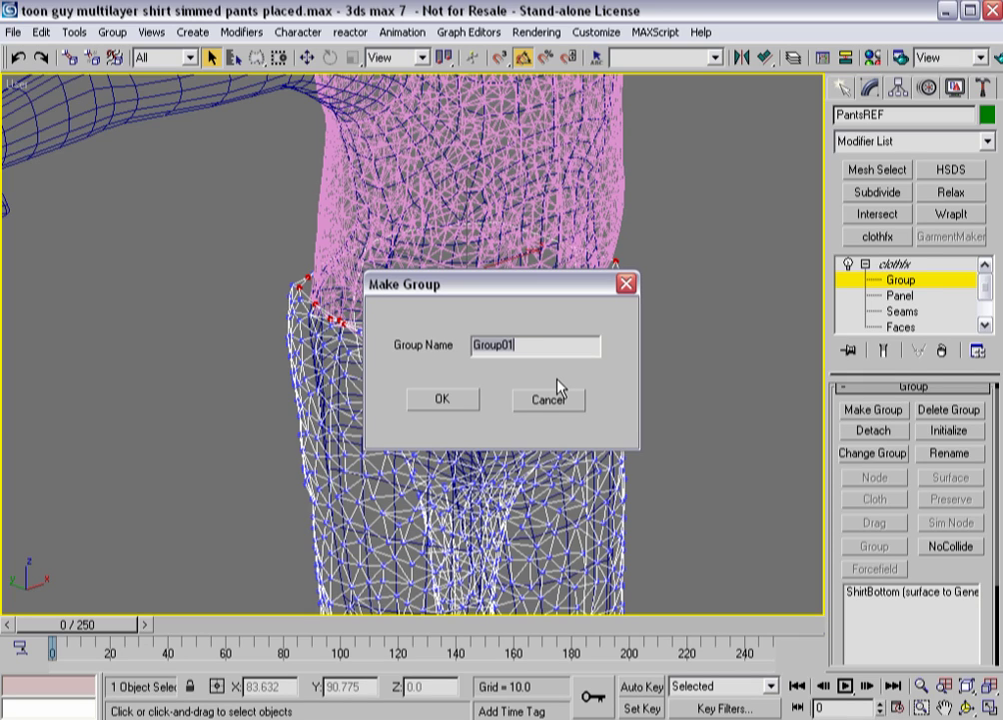
text(waistband)
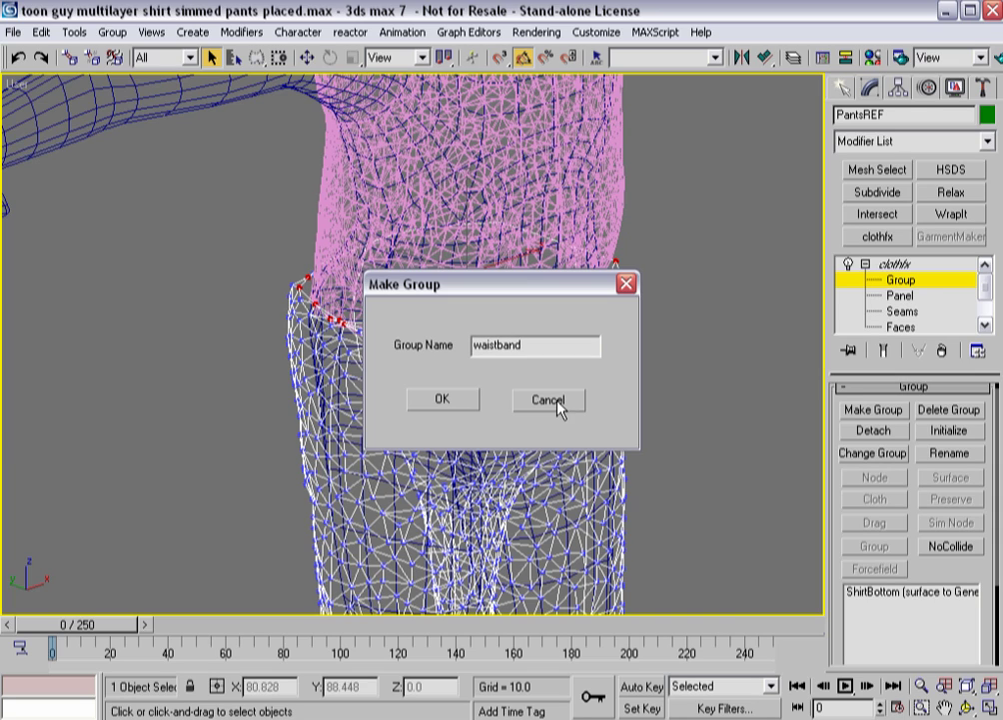
click(446, 403)
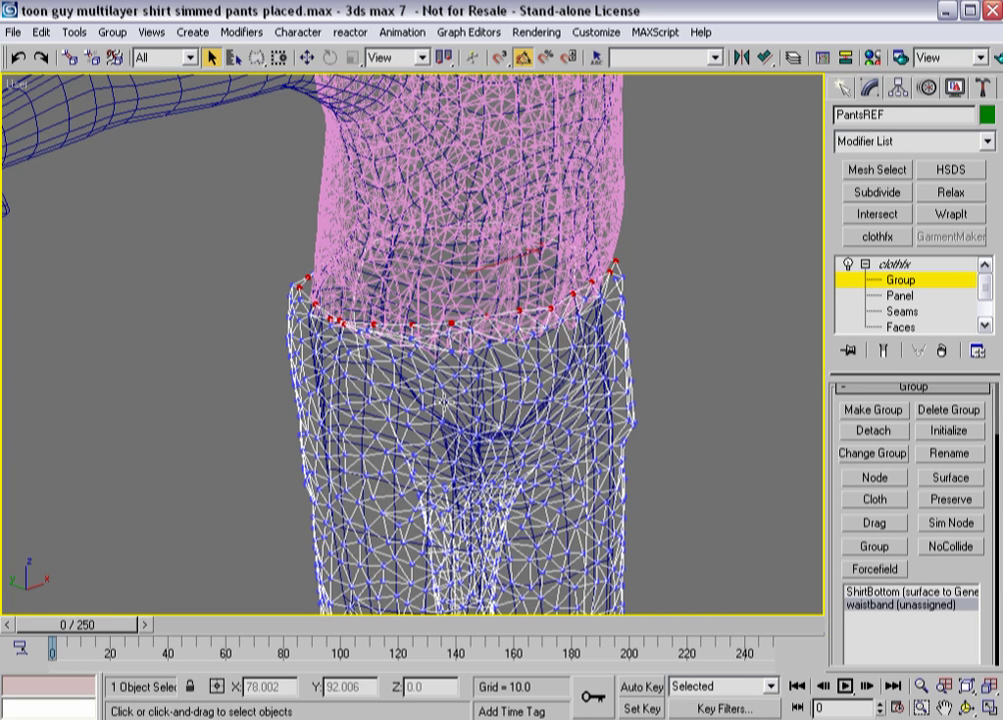
click(938, 483)
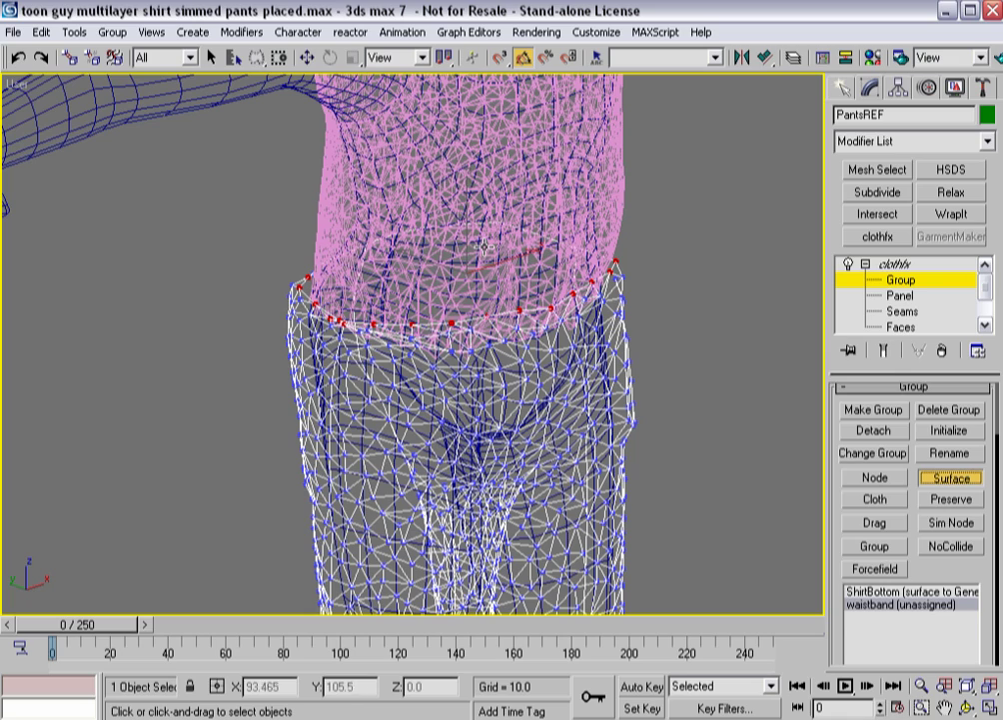
click(336, 213)
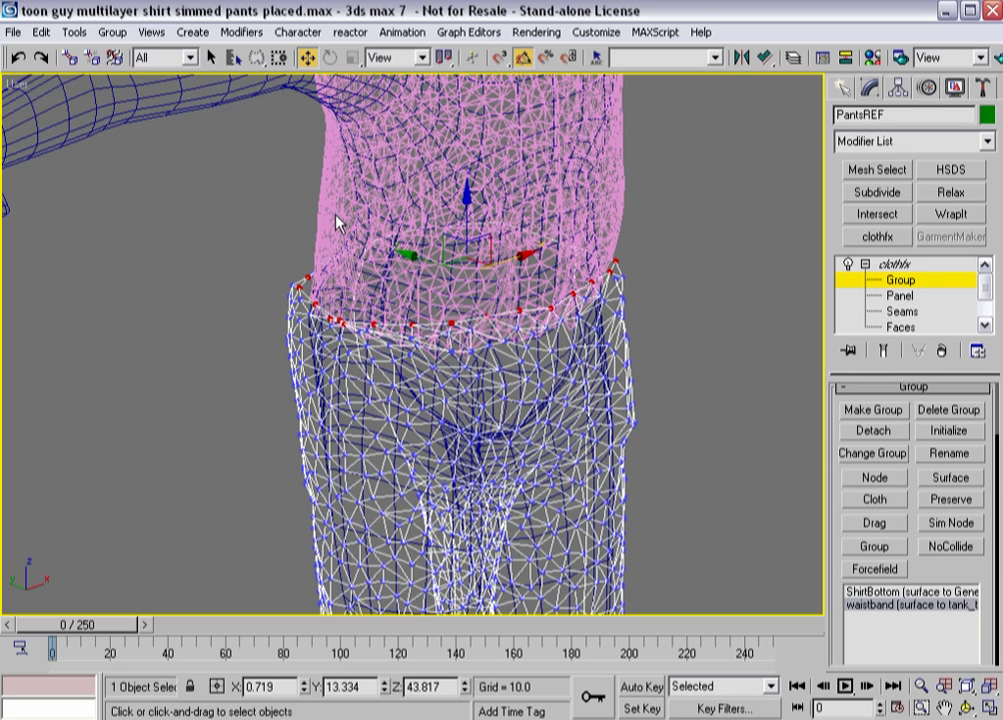
Give the waistband group its own properties with U and V Scale 0.985, then save.
click(861, 593)
drag(838, 565, 856, 216)
scroll(845, 489, down, 1)
drag(838, 562, 847, 348)
click(961, 442)
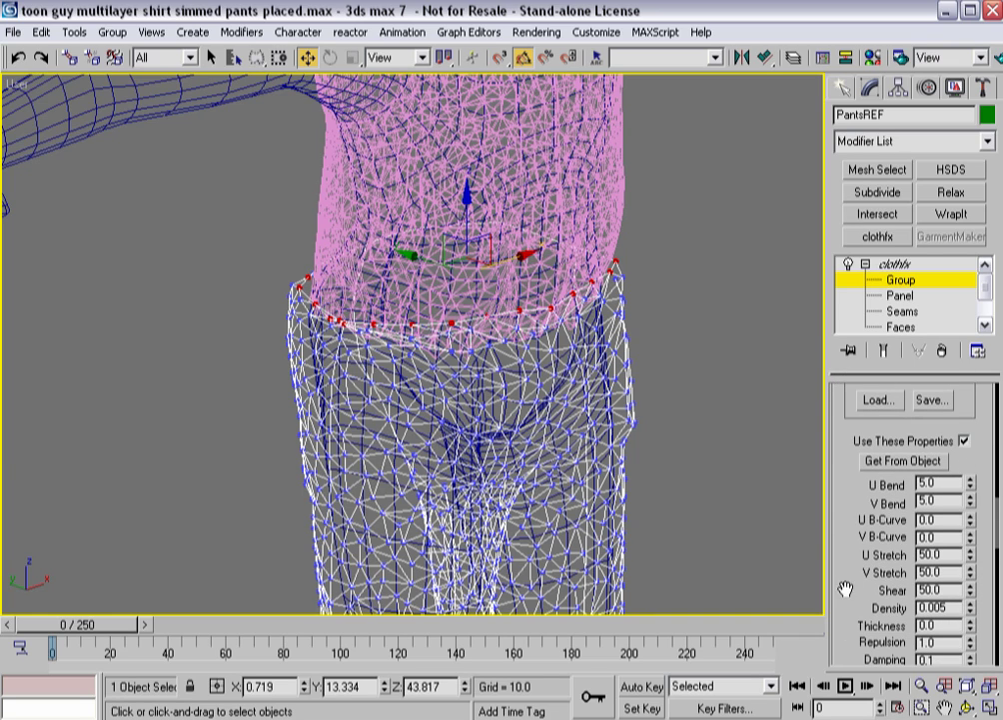
drag(834, 589, 855, 401)
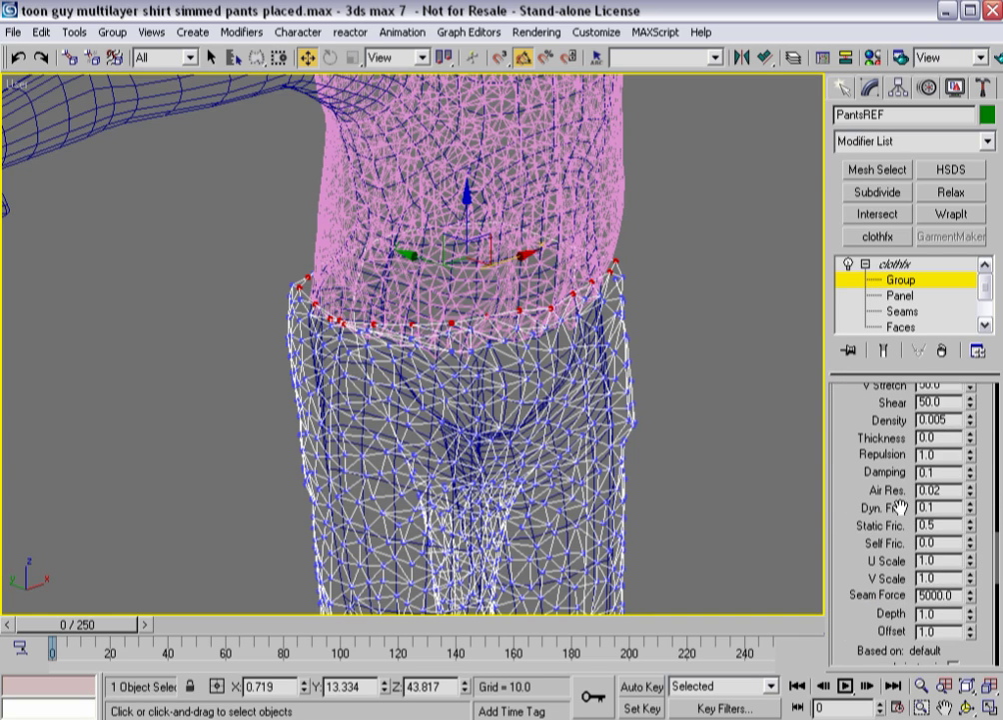
double_click(941, 561)
double_click(940, 578)
text(1)
text(.985)
key(ctrl+s)
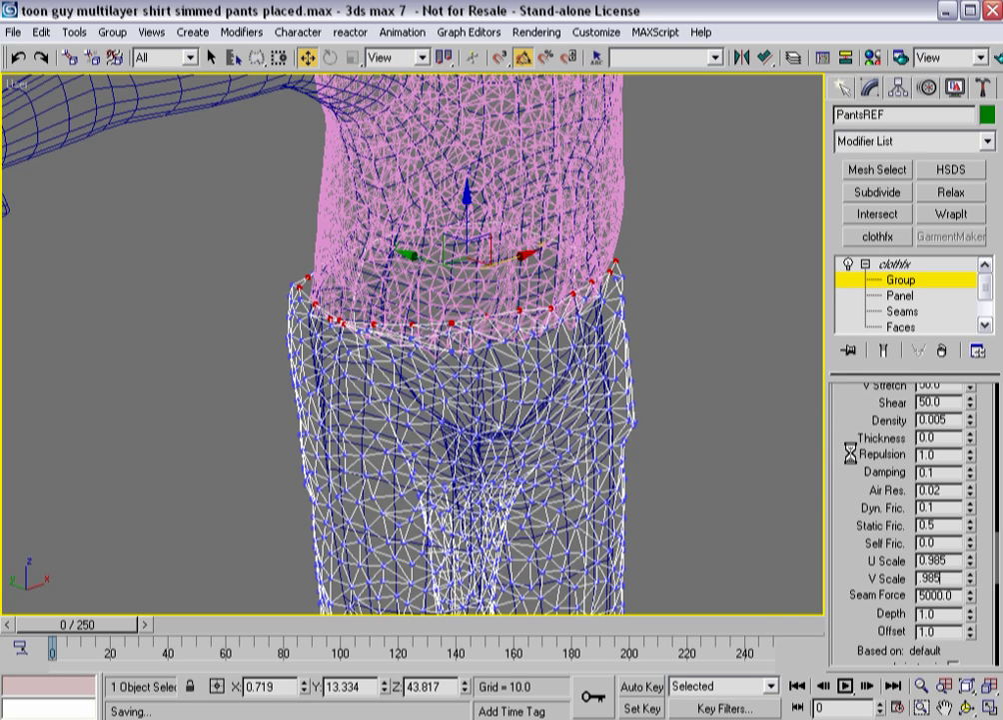
Return to the cloth object level in shaded display and scrub the timeline.
click(895, 266)
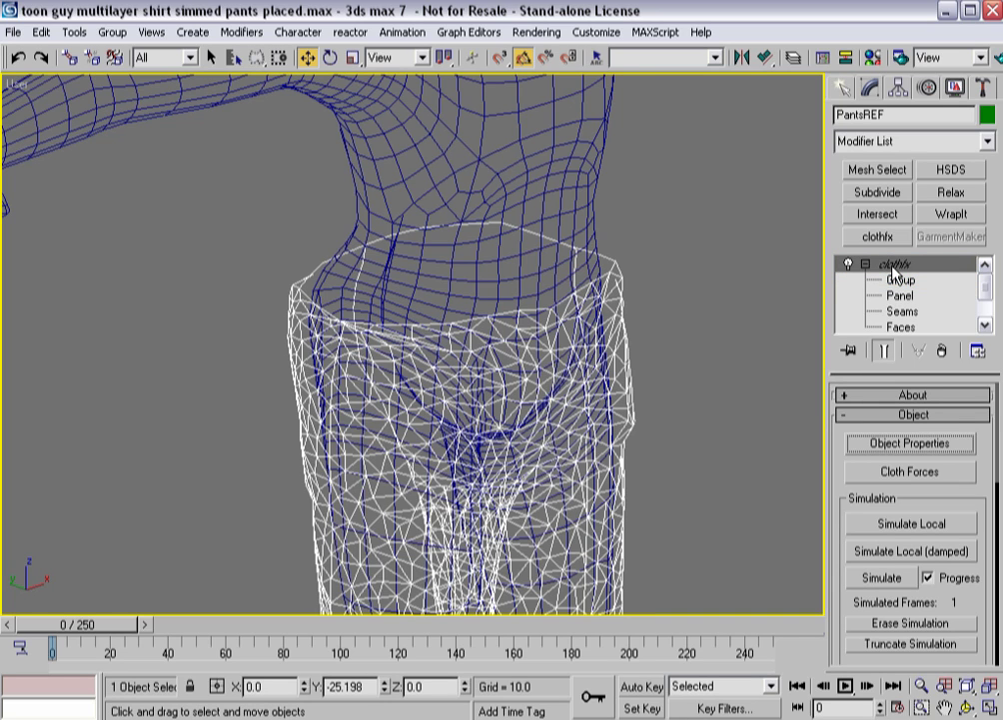
scroll(678, 421, down, 2)
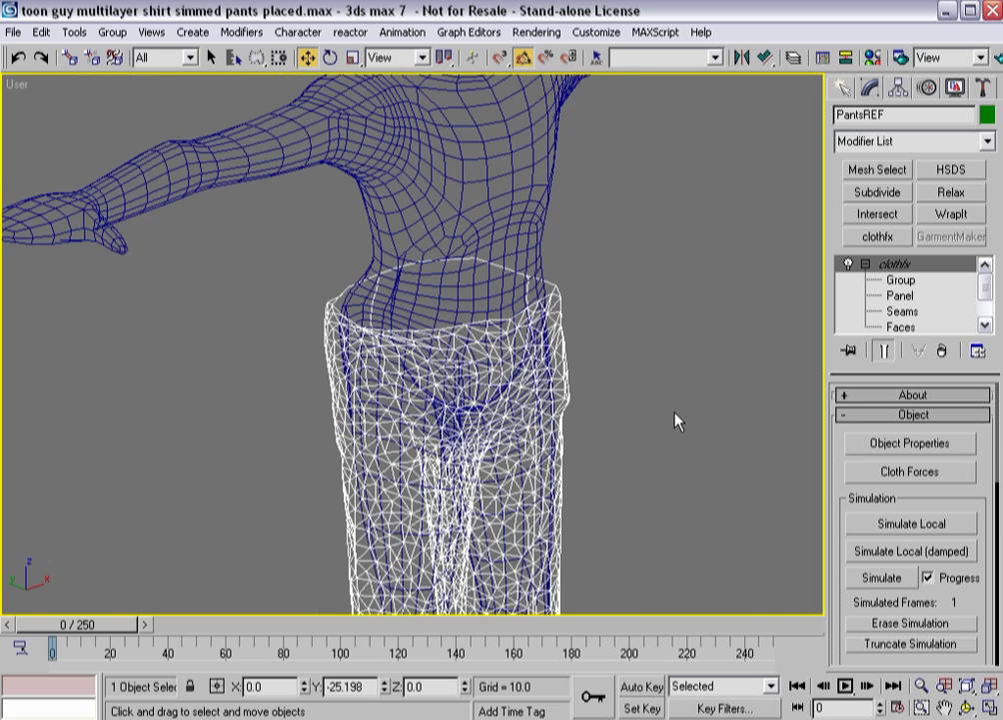
key(F3)
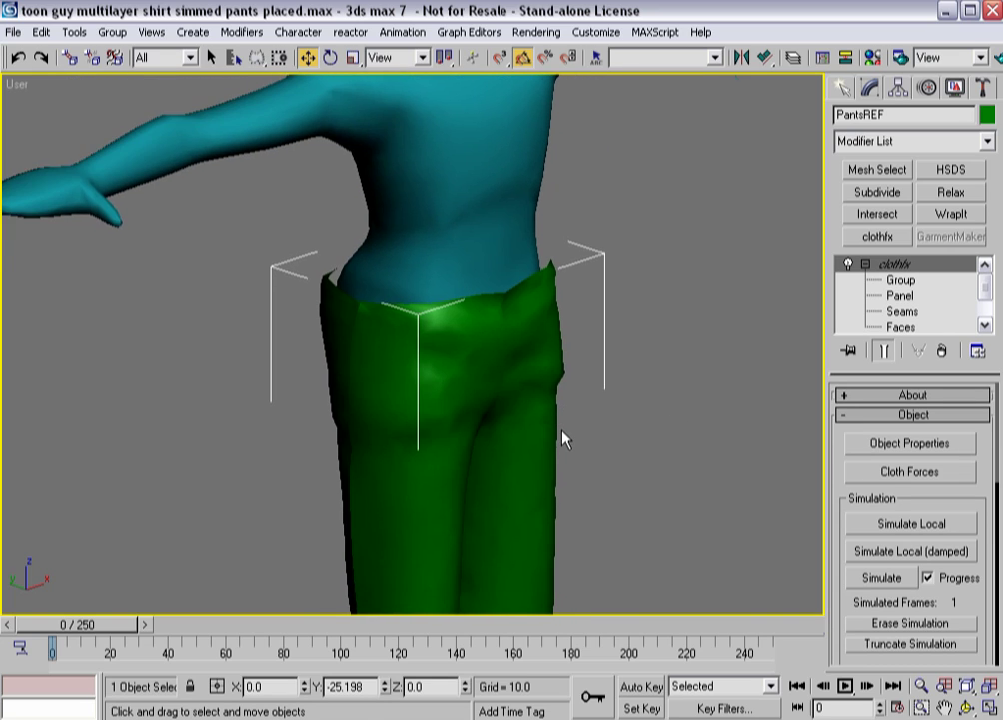
scroll(565, 439, down, 2)
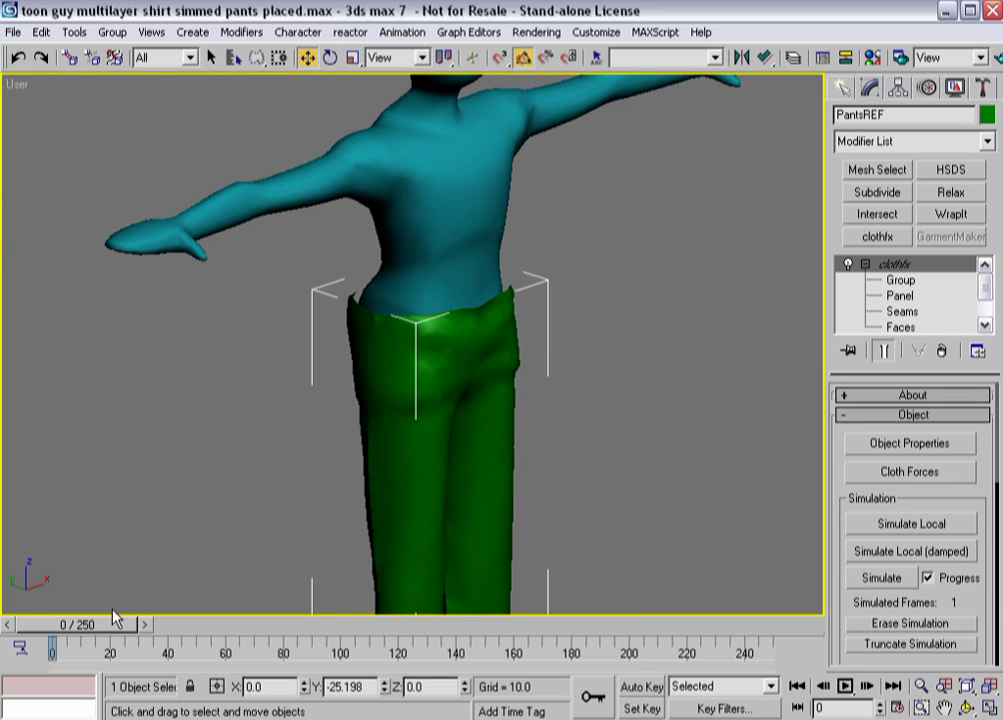
mouse_move(113, 617)
mouse_down()
mouse_move(132, 618)
mouse_move(113, 617)
mouse_up()
key(w)
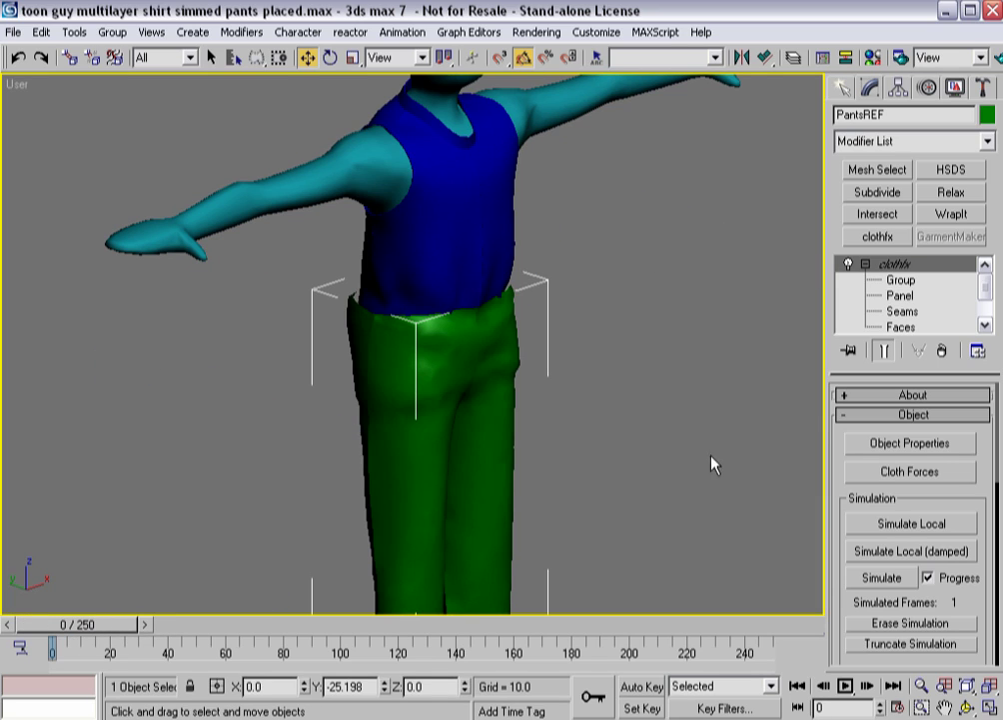
Run a new local cloth simulation, interrupt it with Esc, and orbit to inspect the pants.
click(865, 528)
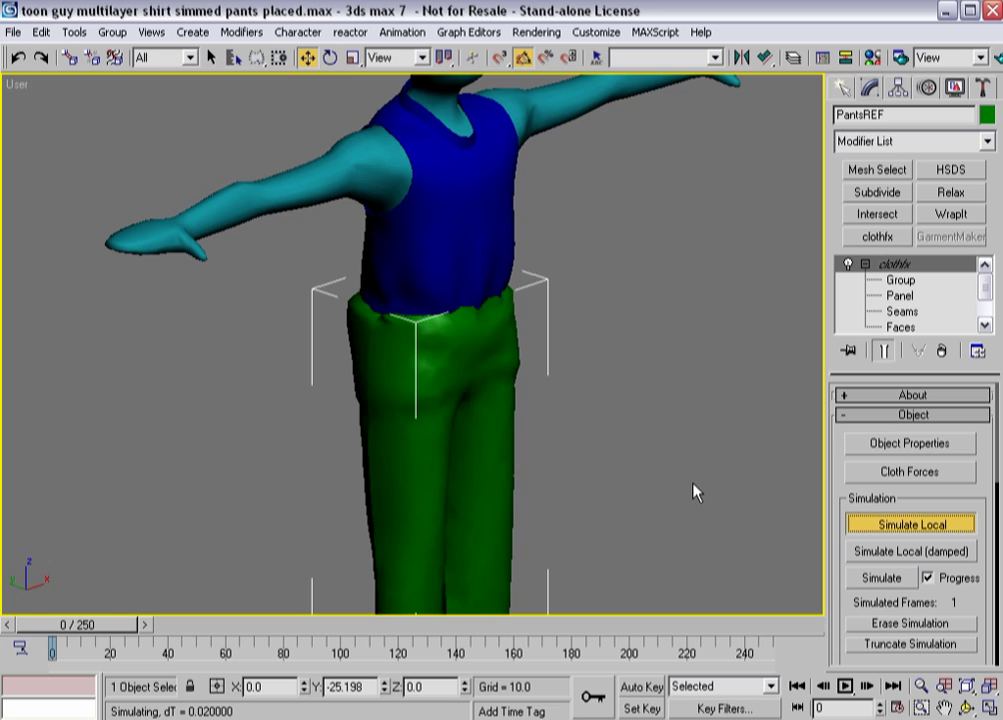
key(Escape)
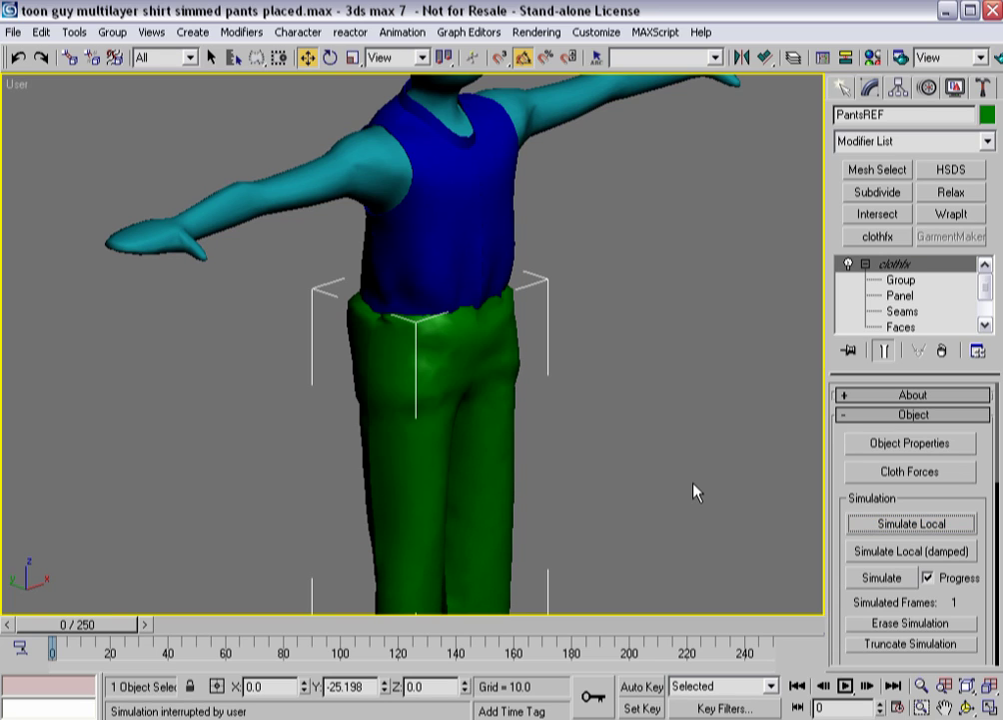
scroll(583, 476, down, 8)
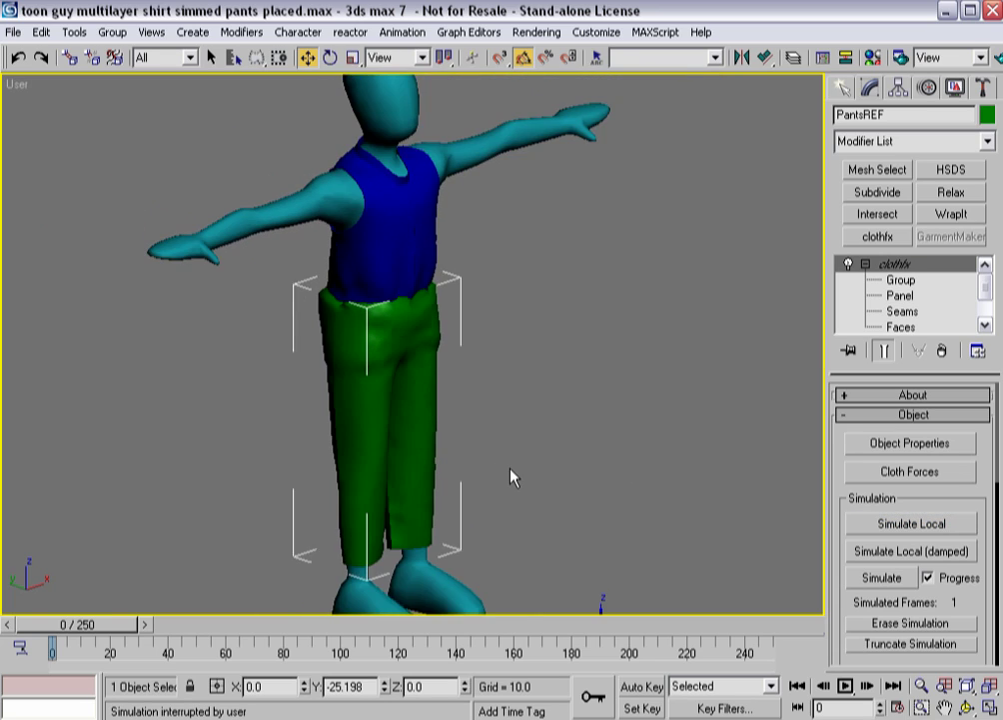
mouse_move(534, 485)
alt+middle_down()
mouse_move(365, 475)
mouse_move(576, 490)
mouse_move(520, 484)
mouse_move(530, 489)
alt+middle_up()
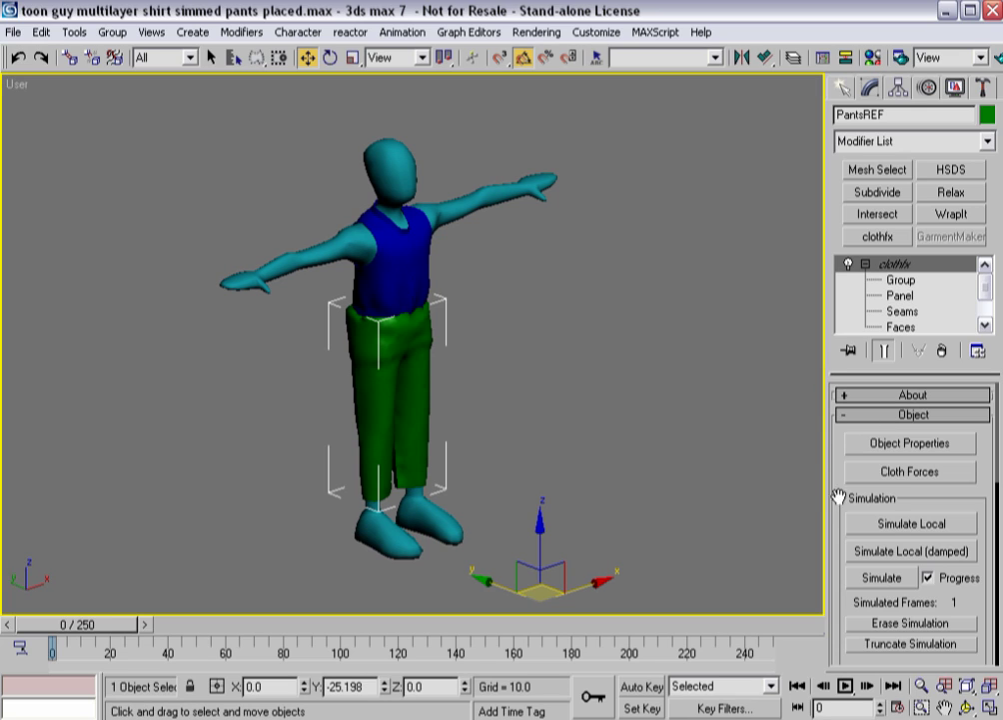
Reset the pants to their initial state and scrub through the running animation.
drag(836, 495, 805, 311)
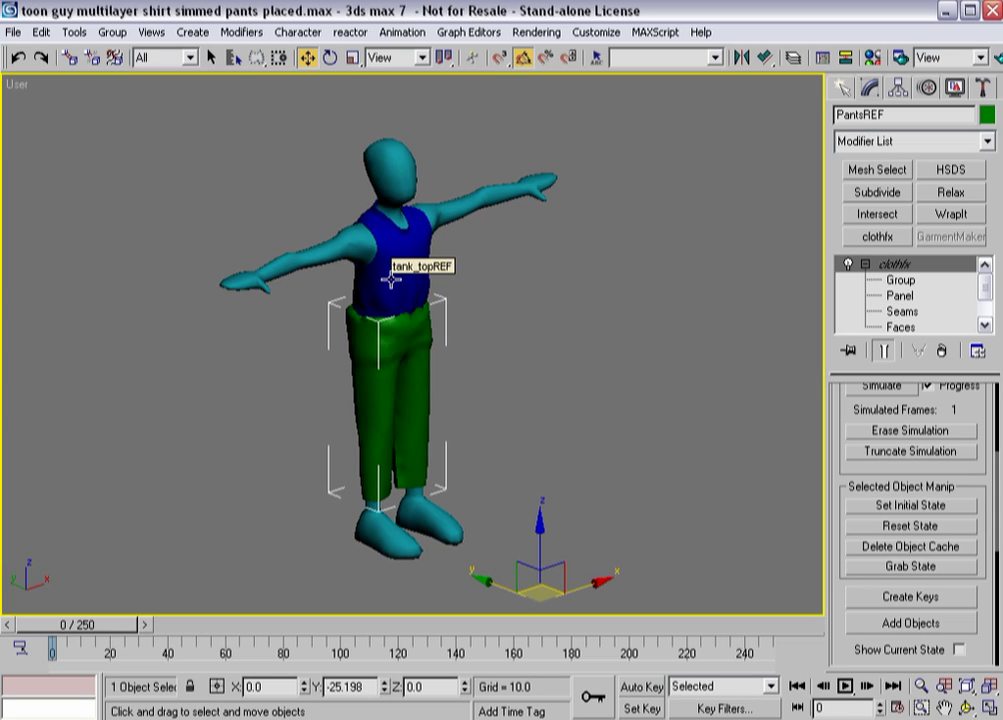
click(859, 527)
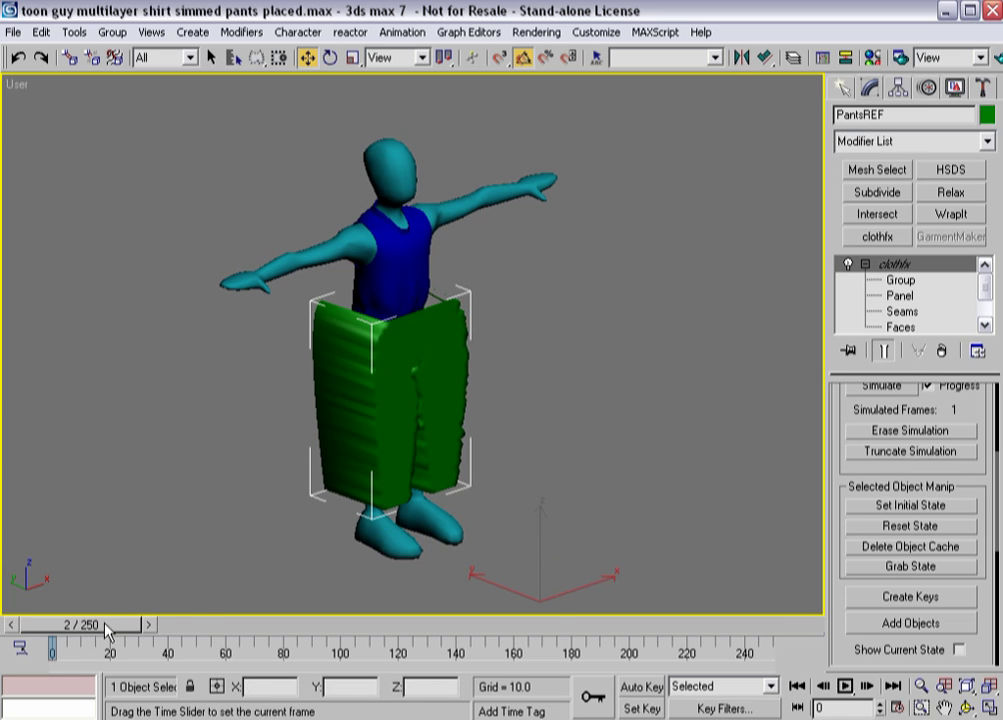
drag(110, 628, 80, 627)
key(w)
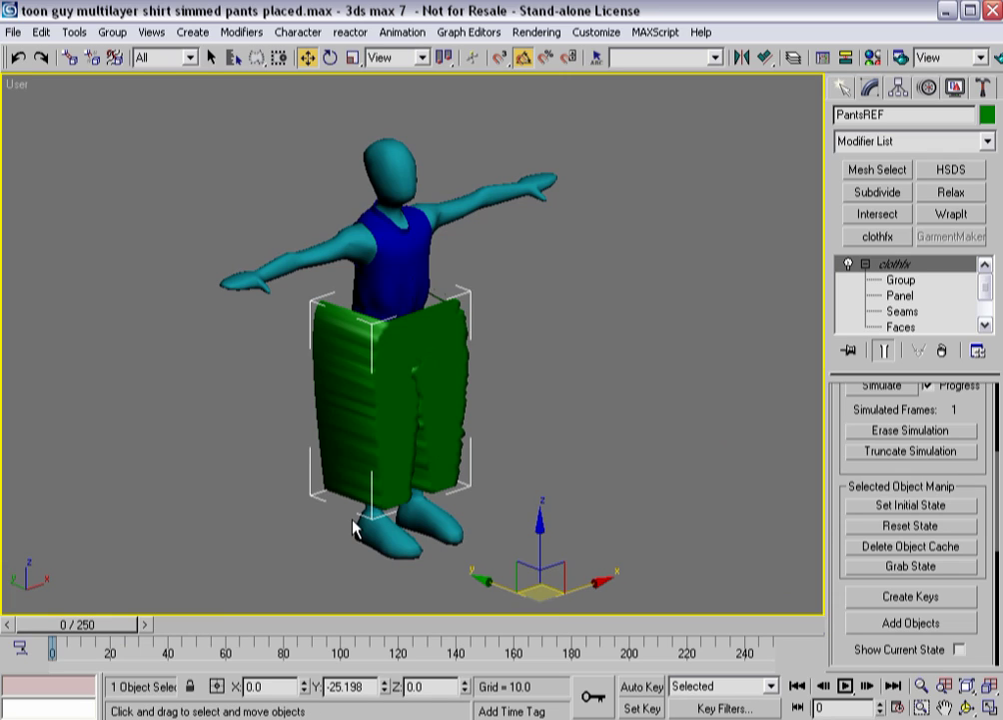
Turn on Use Sewing Springs and reset the pants to their flat initial panels again.
drag(843, 528, 810, 212)
click(859, 609)
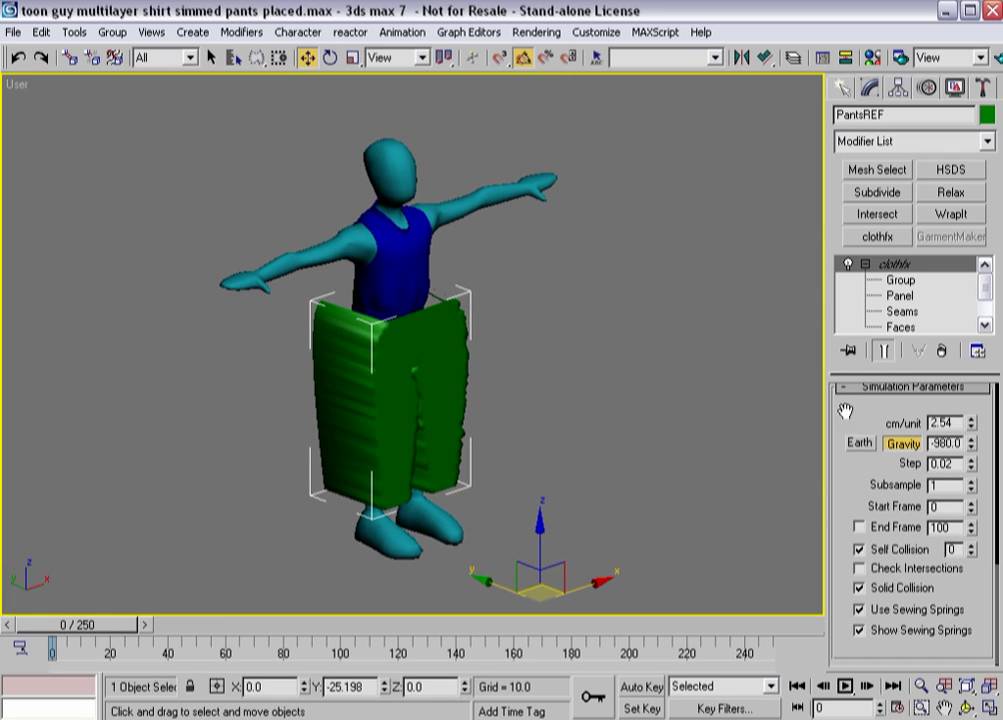
drag(846, 410, 847, 689)
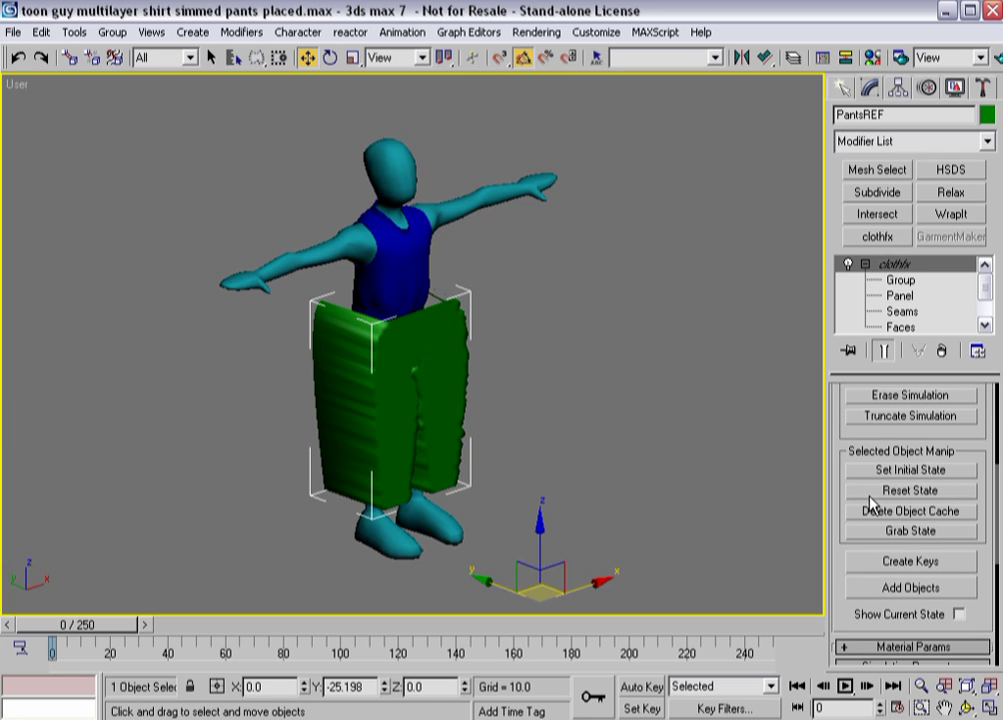
click(870, 493)
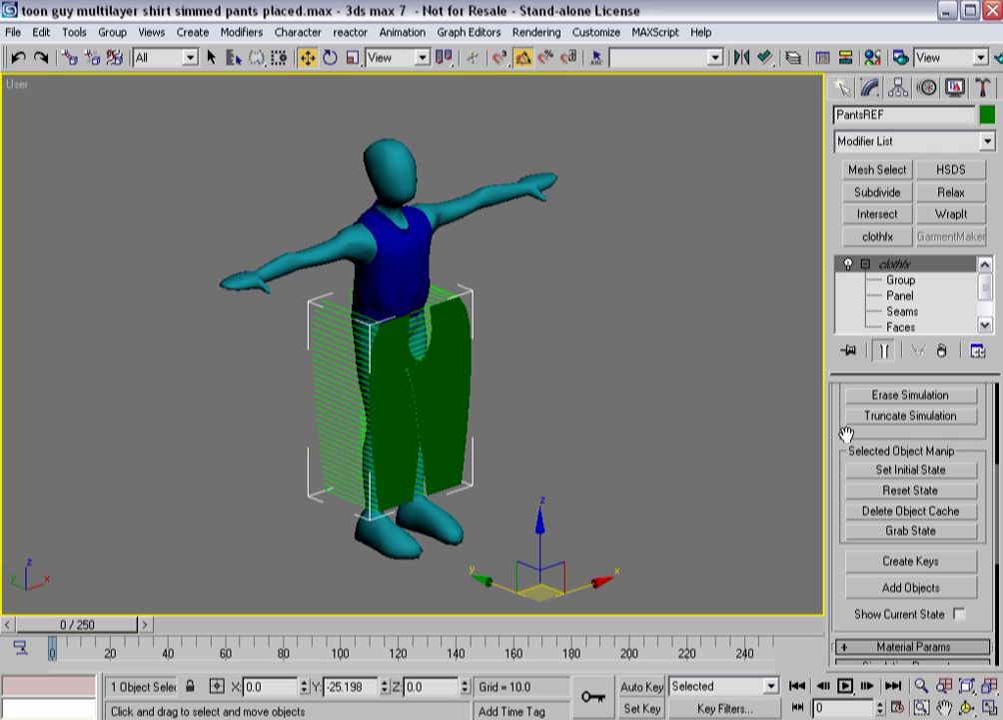
Select the waistband group at Group level, then start Simulate Local from the clothfx level.
click(897, 282)
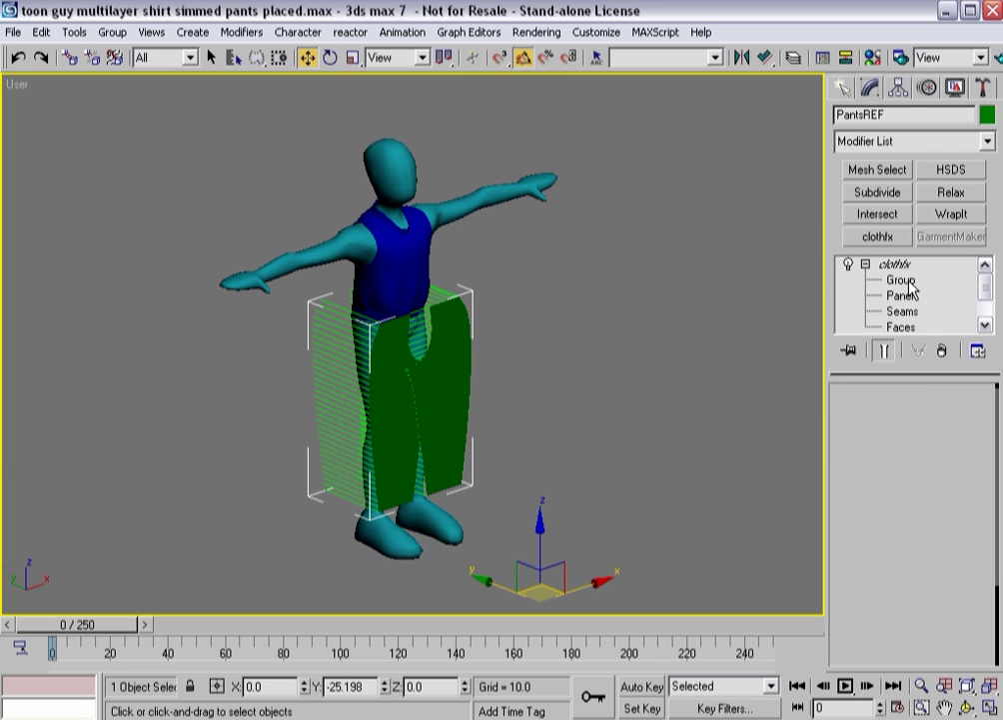
click(885, 605)
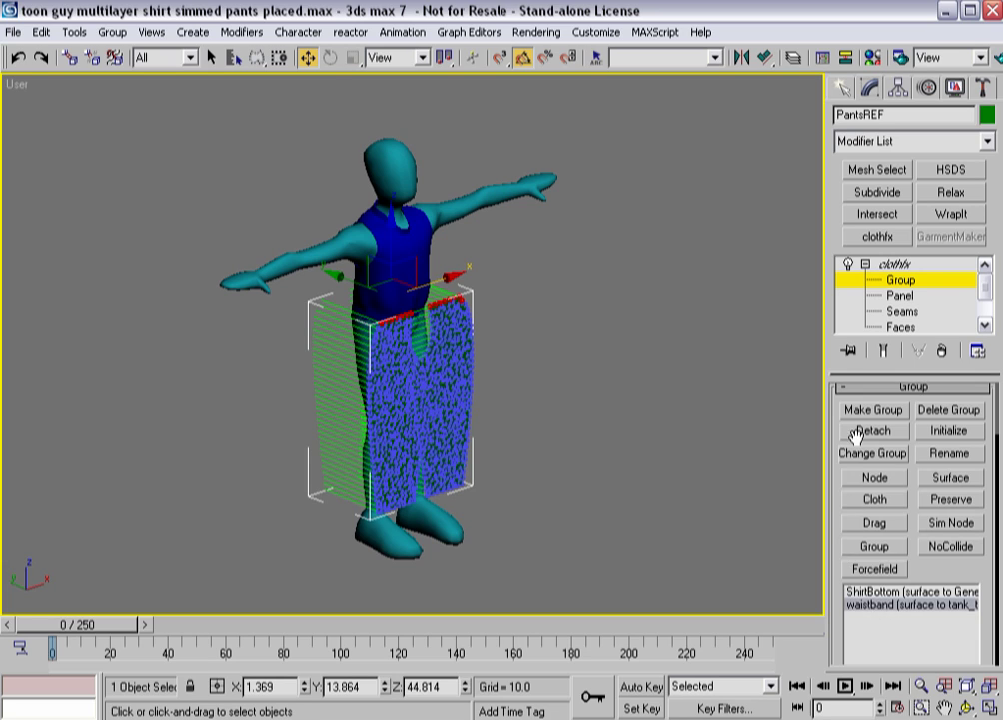
drag(864, 441, 849, 357)
scroll(861, 591, down, 1)
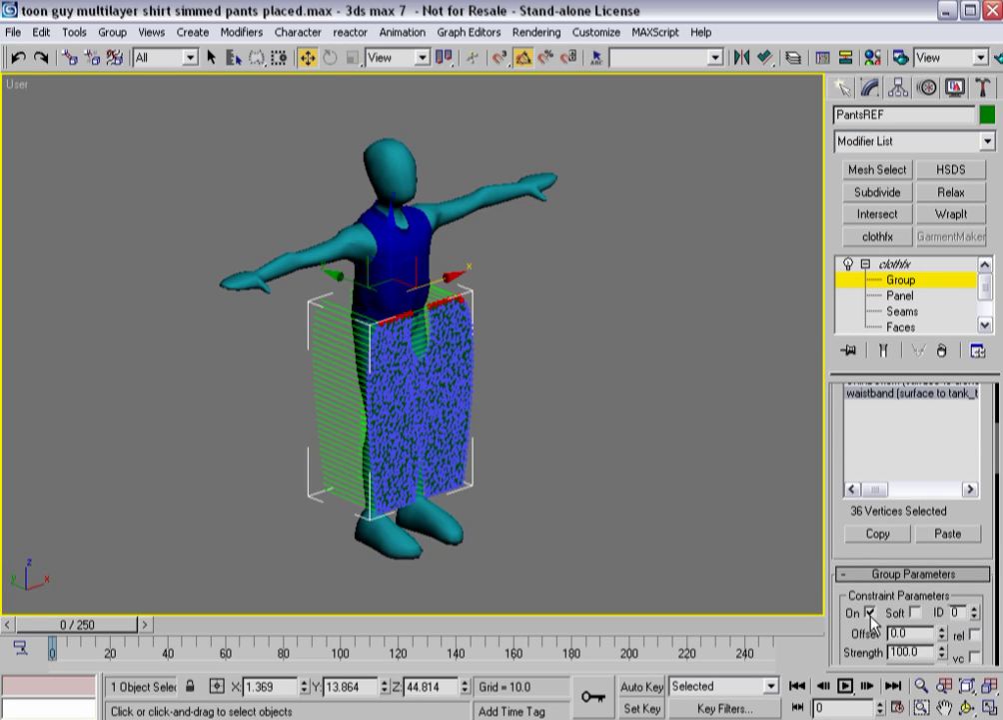
scroll(849, 559, up, 10)
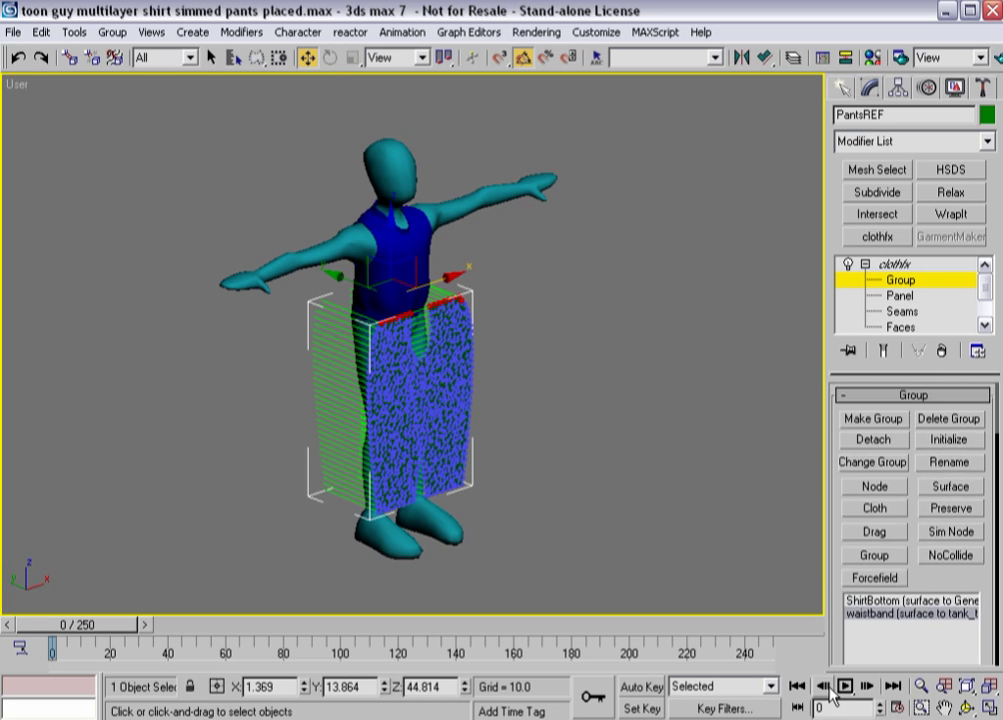
click(896, 264)
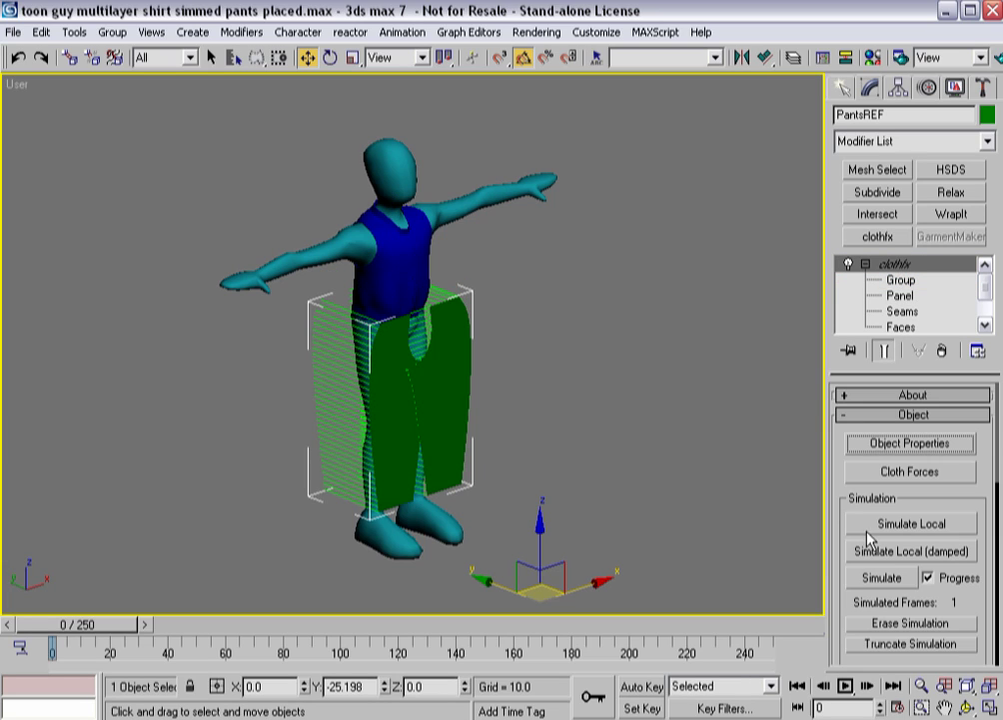
click(867, 527)
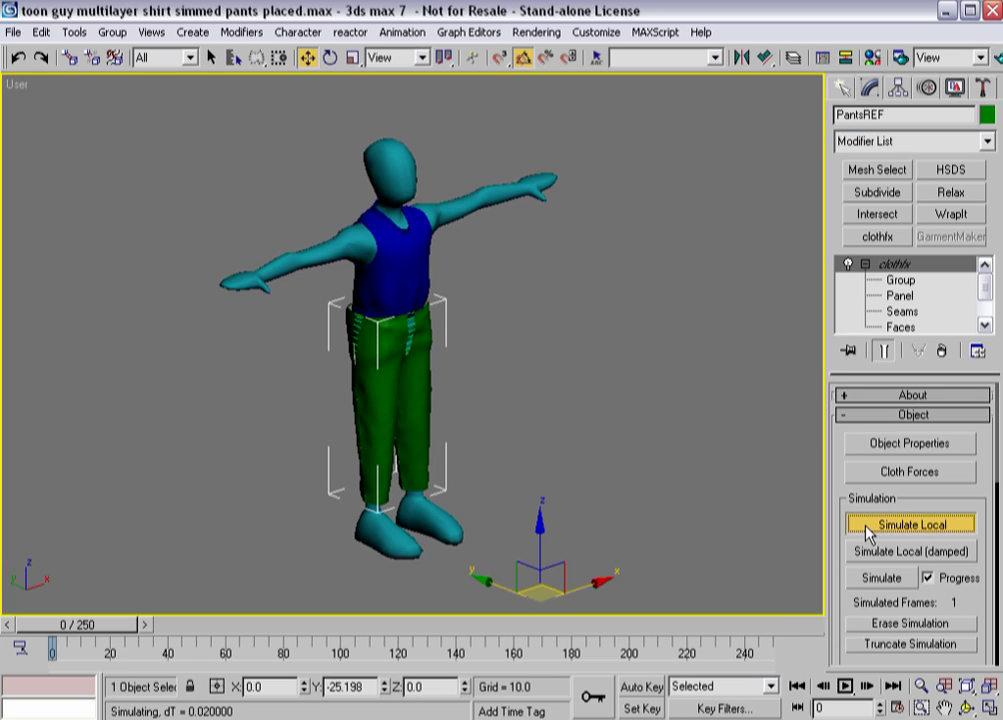
Stop the pants simulation and scrub the time slider to review the draped result.
click(866, 527)
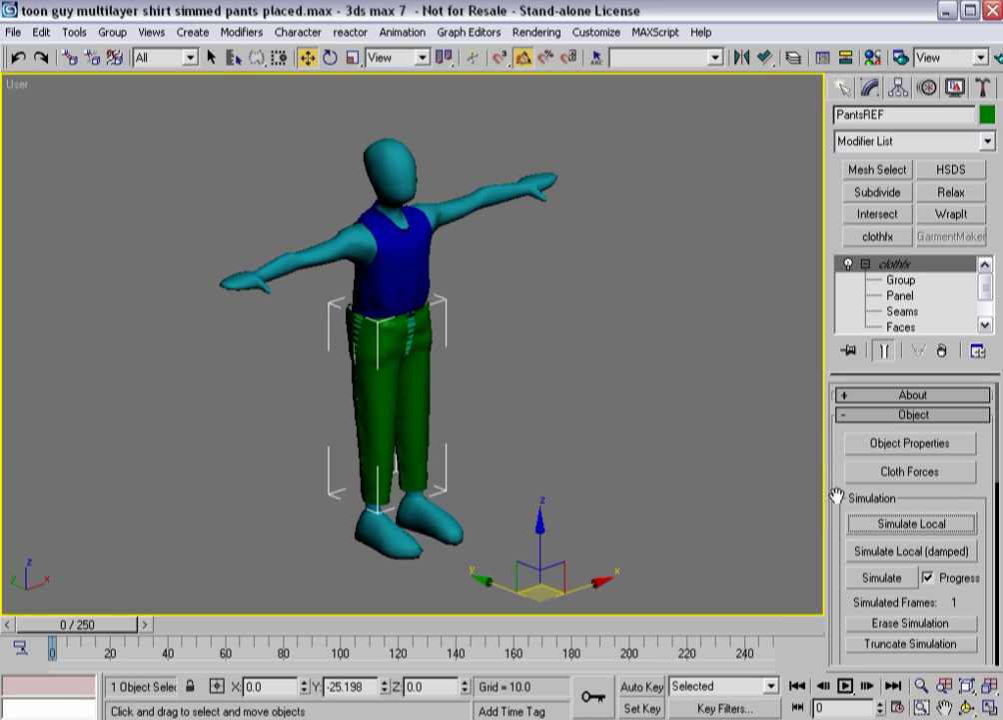
scroll(838, 496, down, 5)
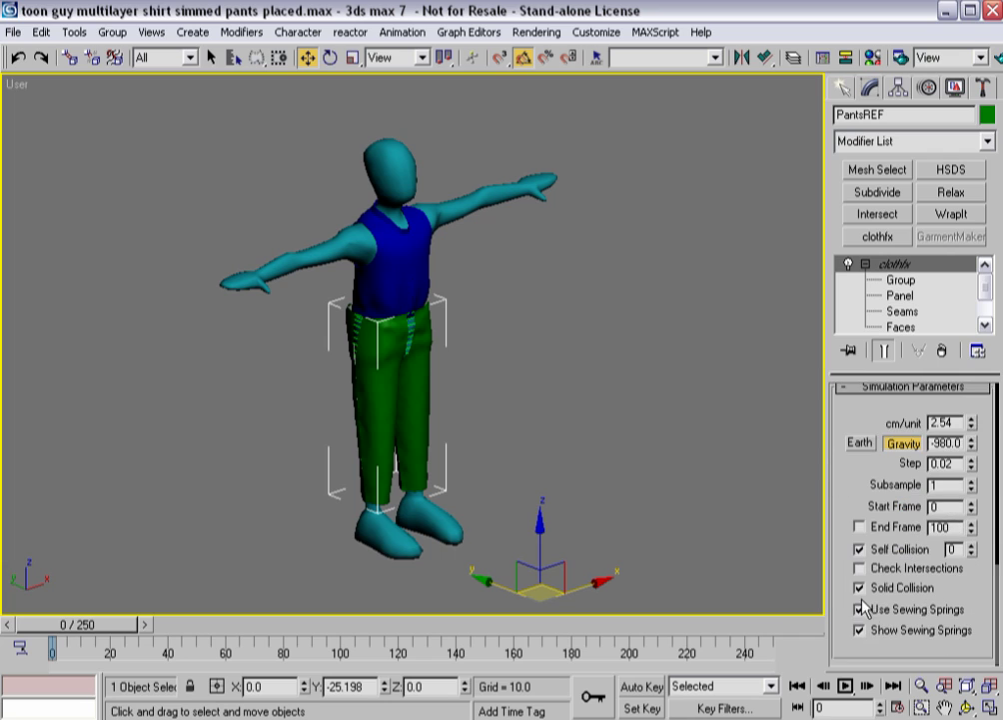
drag(860, 480, 858, 719)
drag(95, 623, 34, 622)
scroll(836, 485, up, 3)
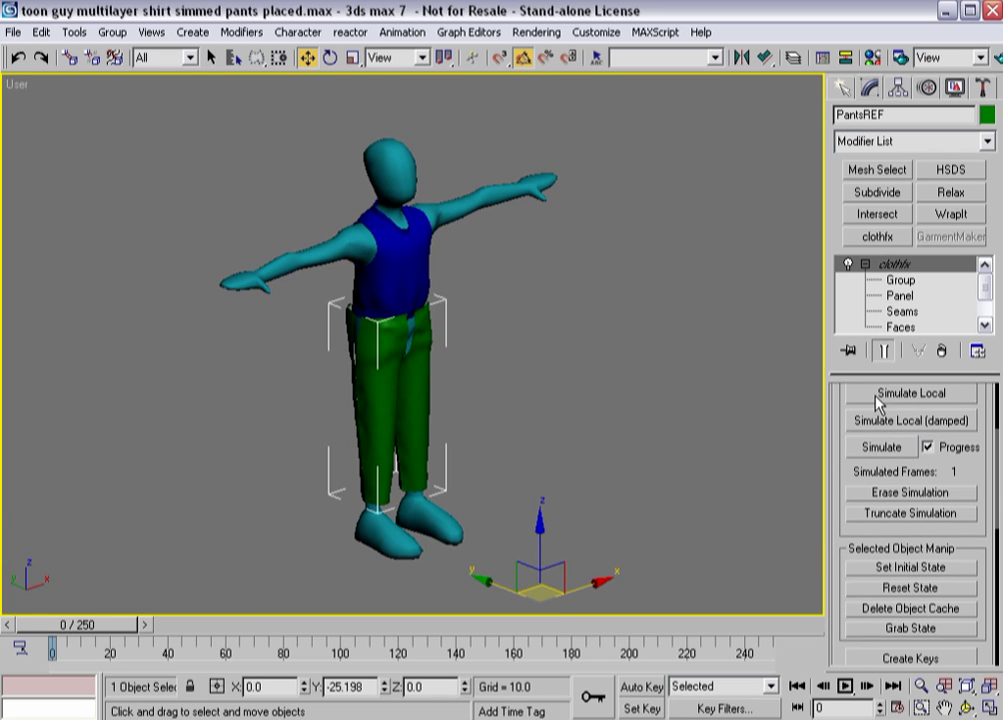
Run and interrupt another local simulation, then reselect the waistband group.
click(877, 396)
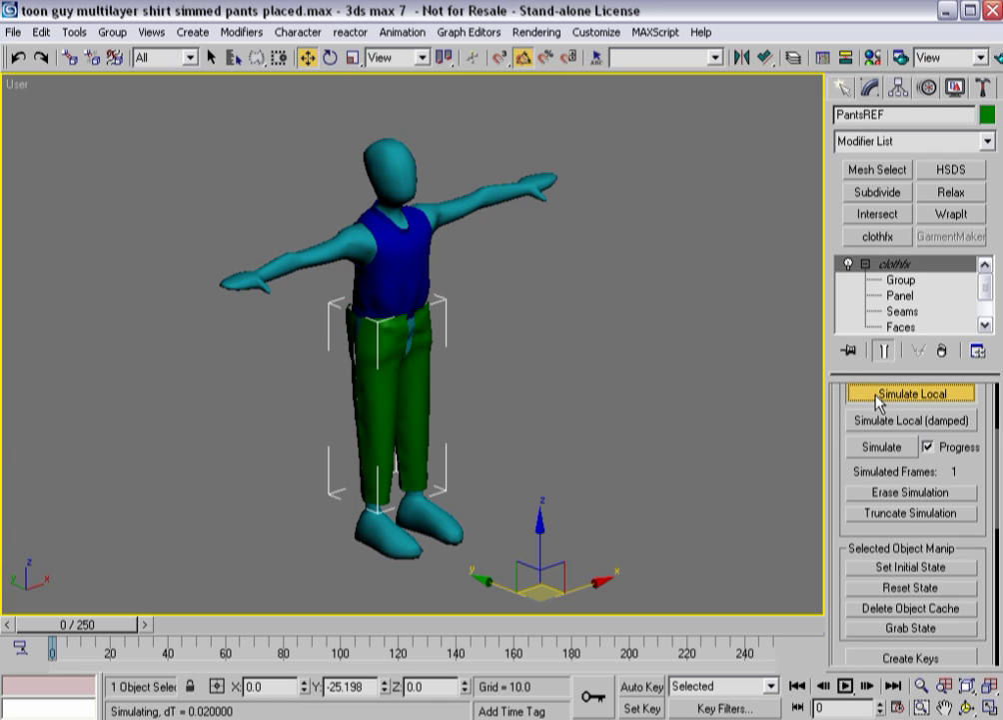
click(877, 396)
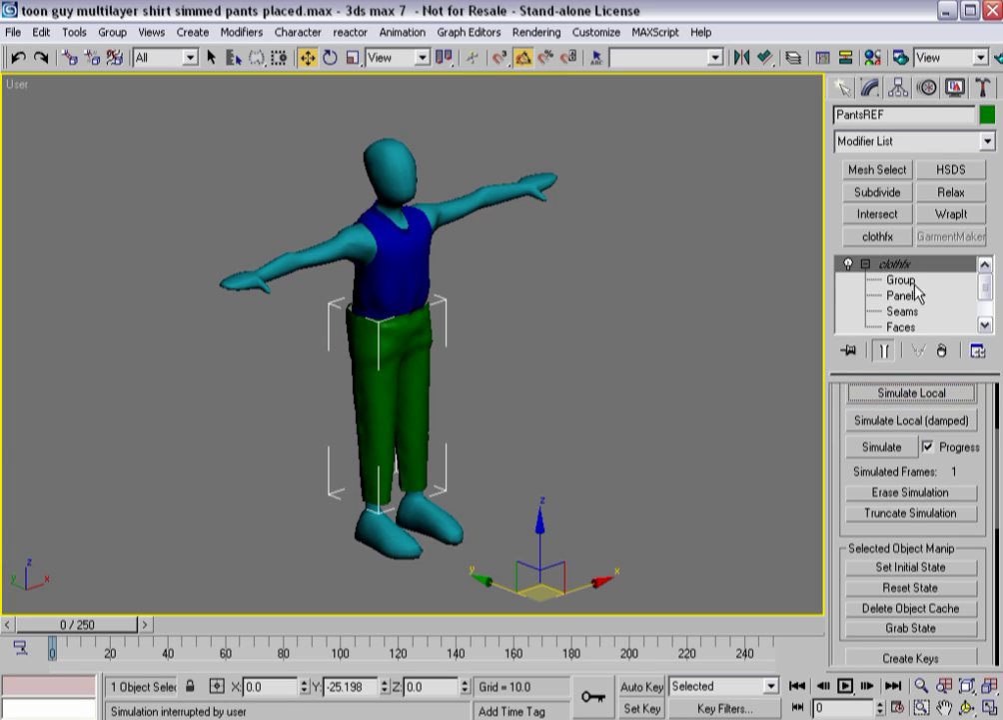
click(885, 282)
click(861, 605)
From the clothfx level, run Simulate Local once more and stop it when the pants settle.
scroll(849, 440, down, 4)
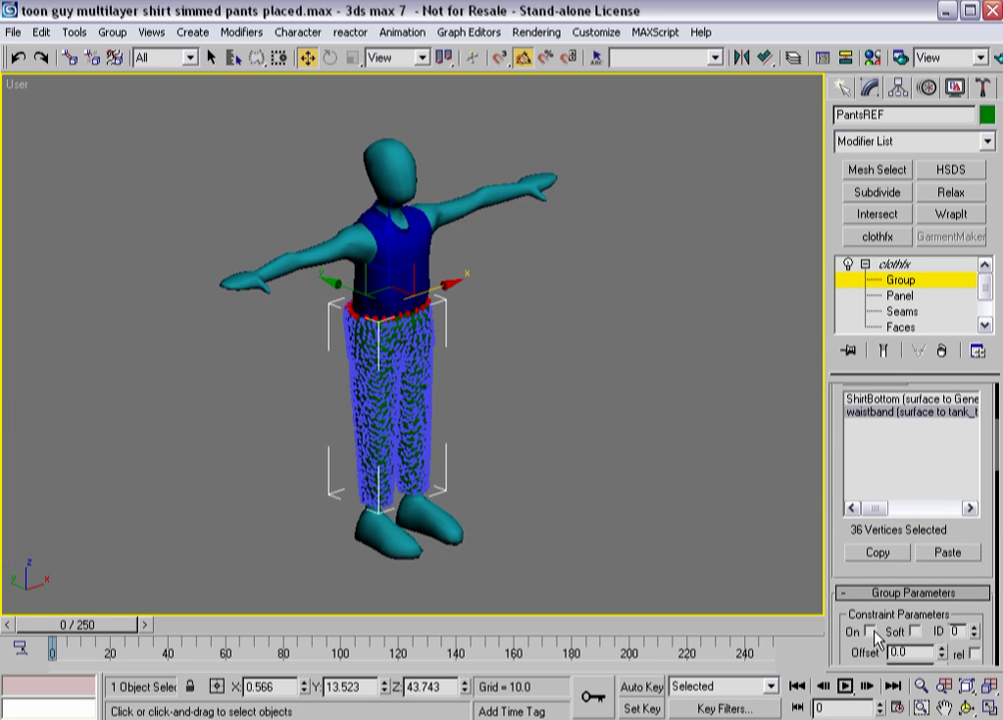
click(894, 264)
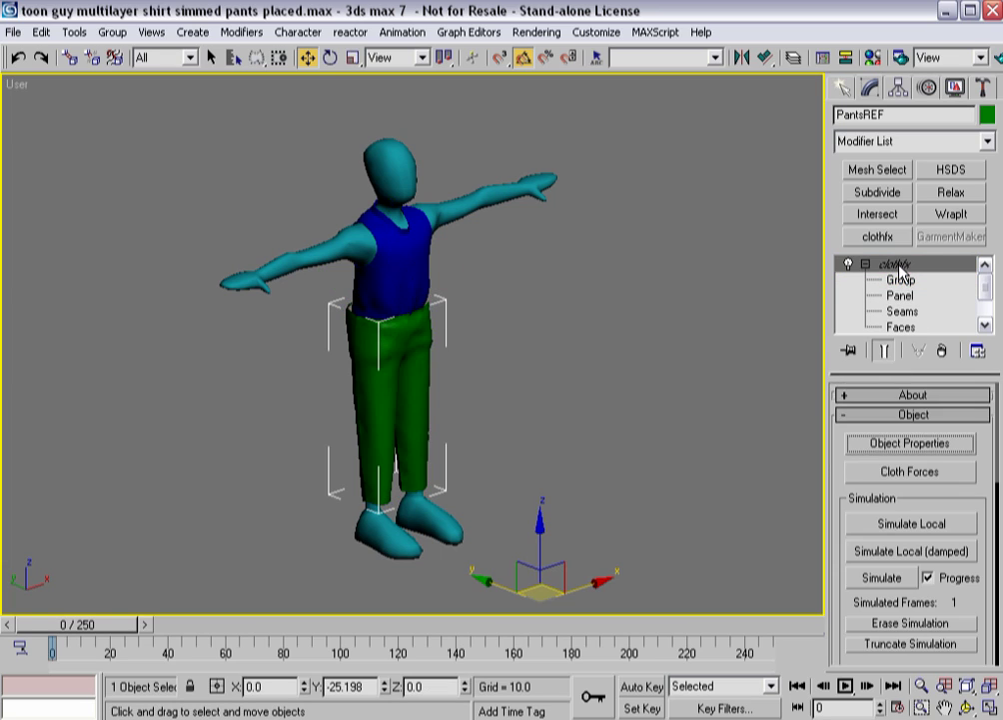
click(882, 527)
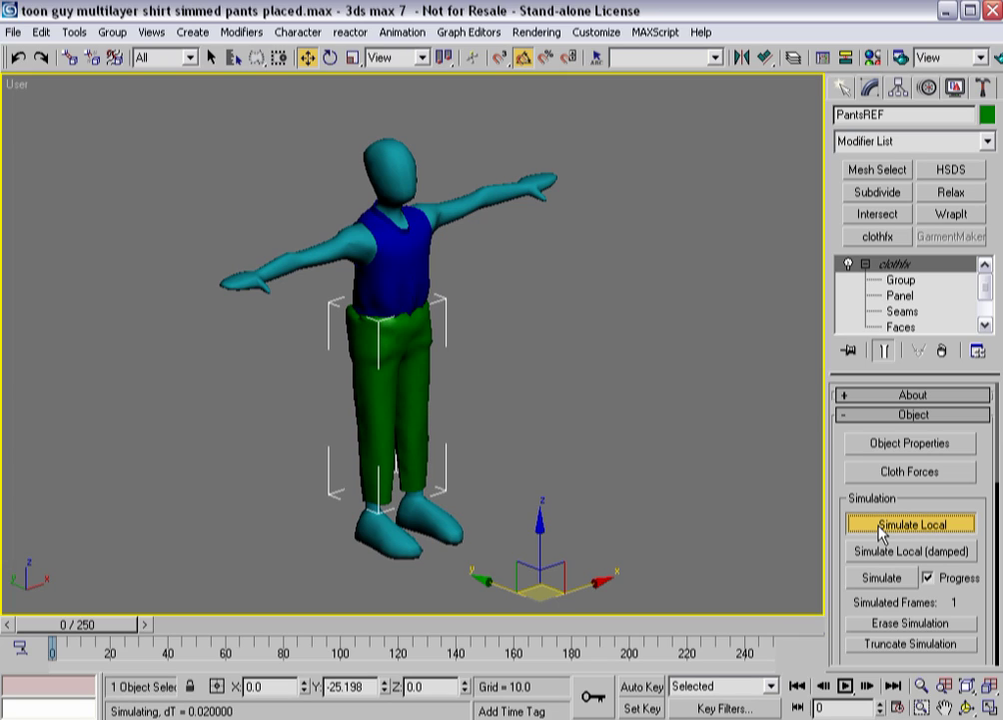
click(881, 533)
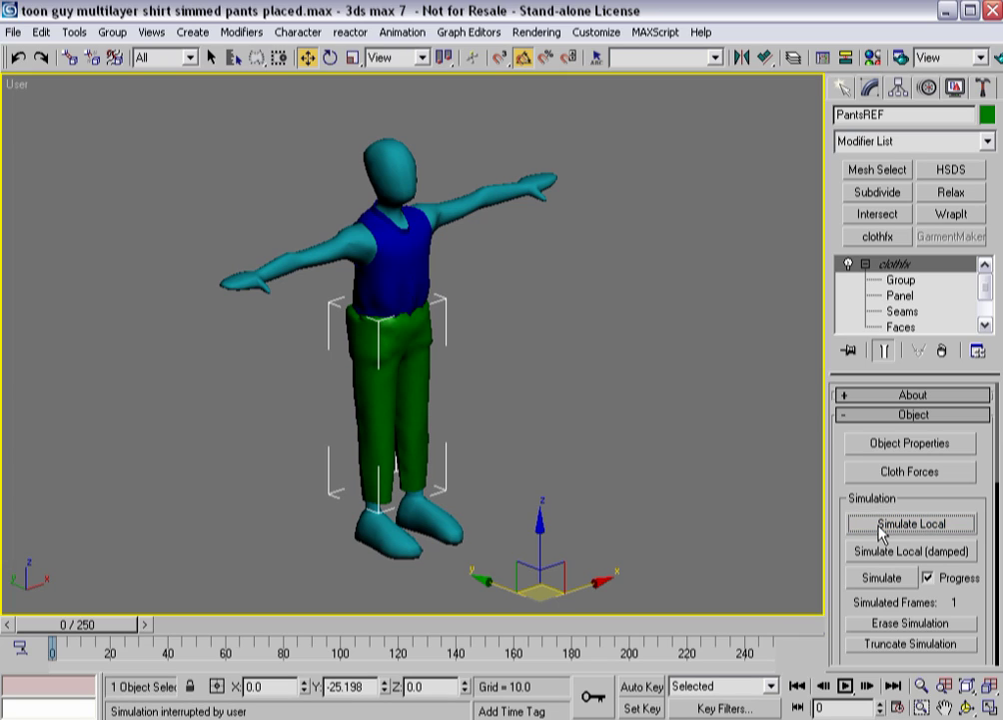
middle_drag(554, 465, 528, 447)
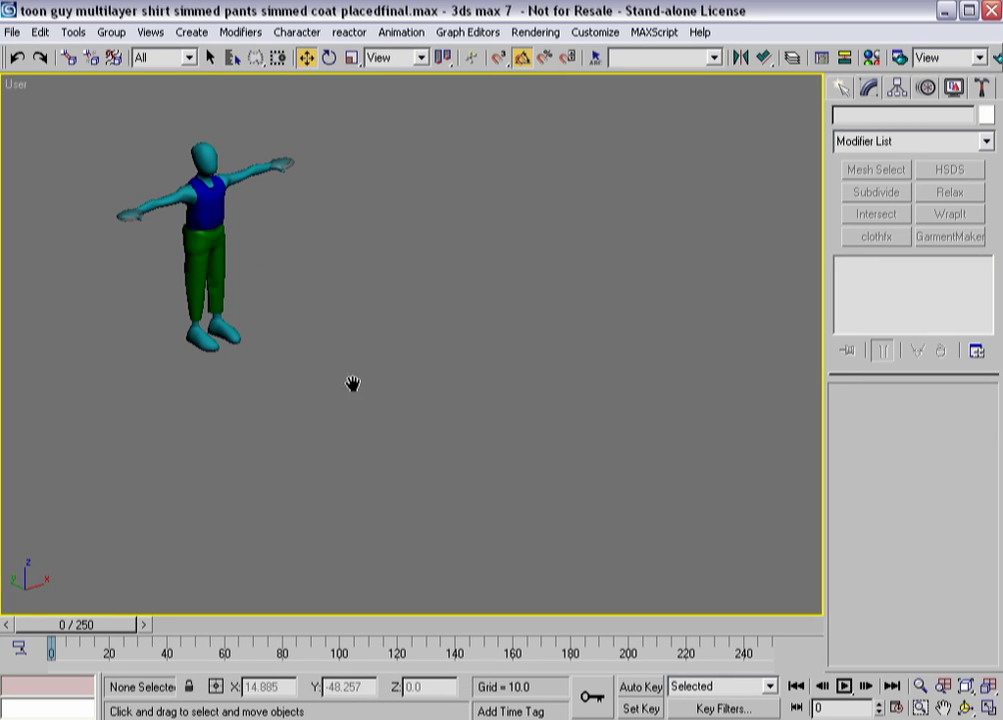
Scrub the animation to frames 26, 118 and 95, viewing the simmed pants from several angles.
middle_drag(353, 382, 186, 495)
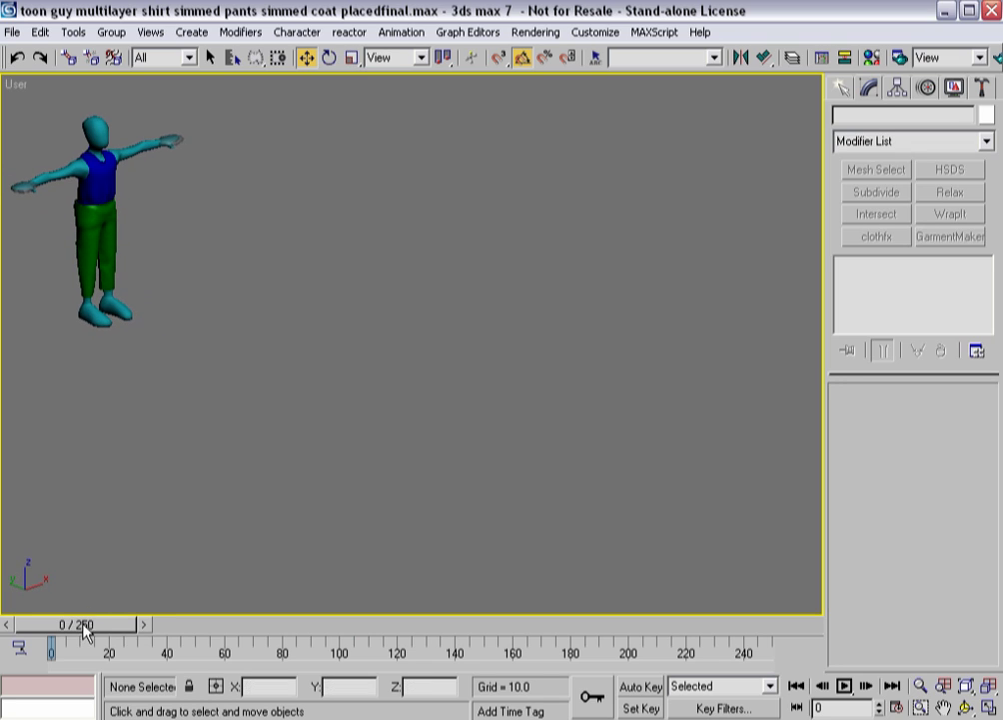
drag(85, 630, 358, 625)
middle_drag(644, 535, 362, 393)
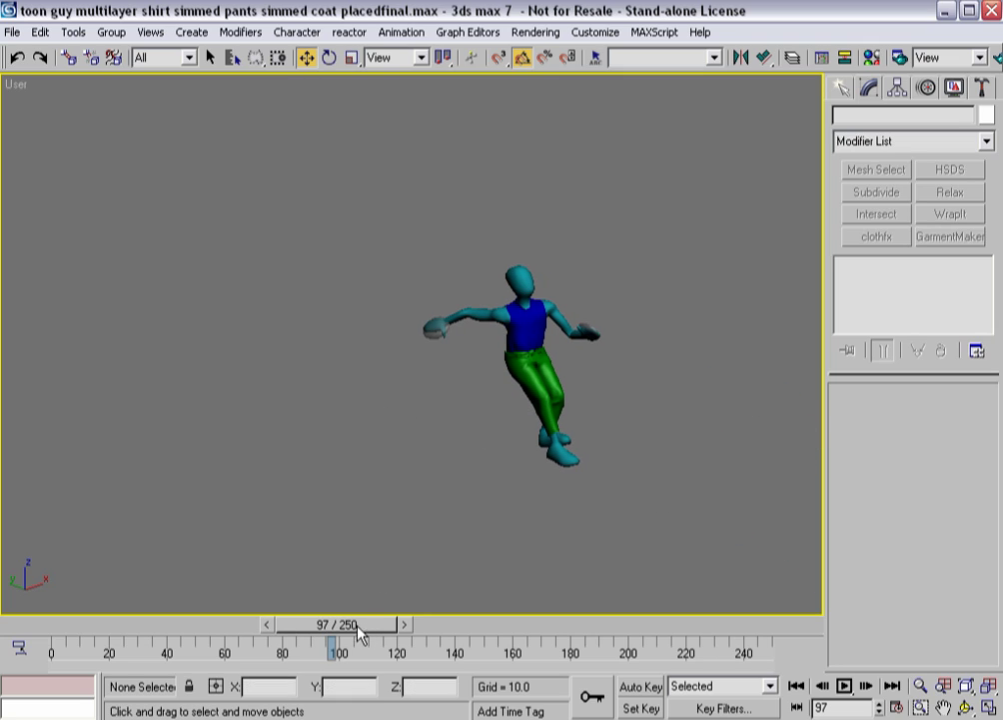
drag(357, 626, 435, 626)
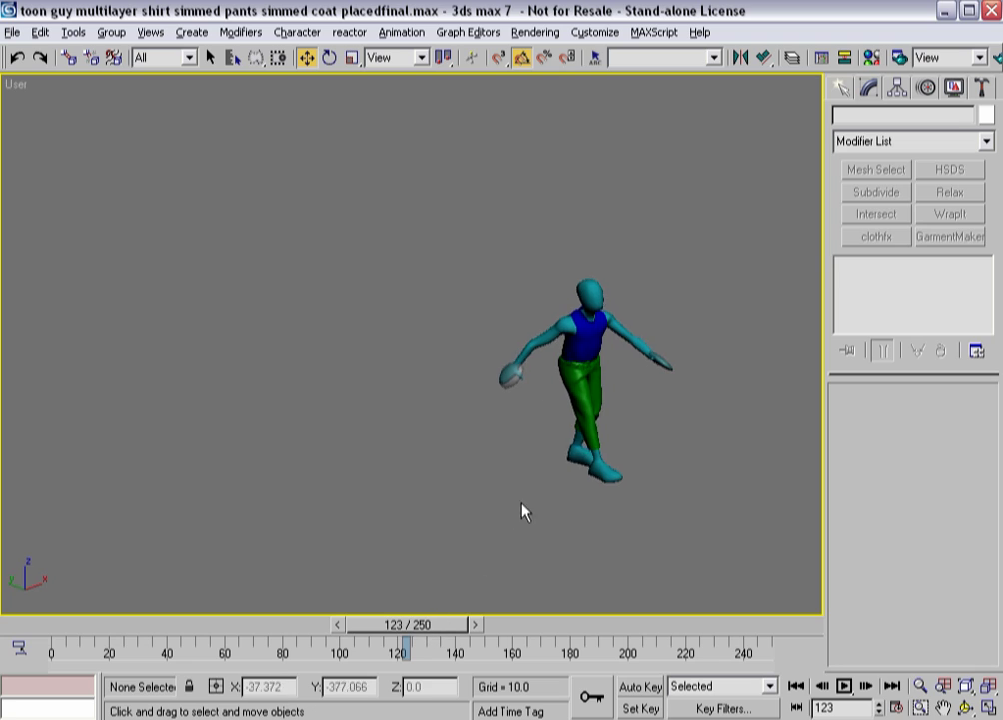
alt+middle_drag(540, 507, 722, 461)
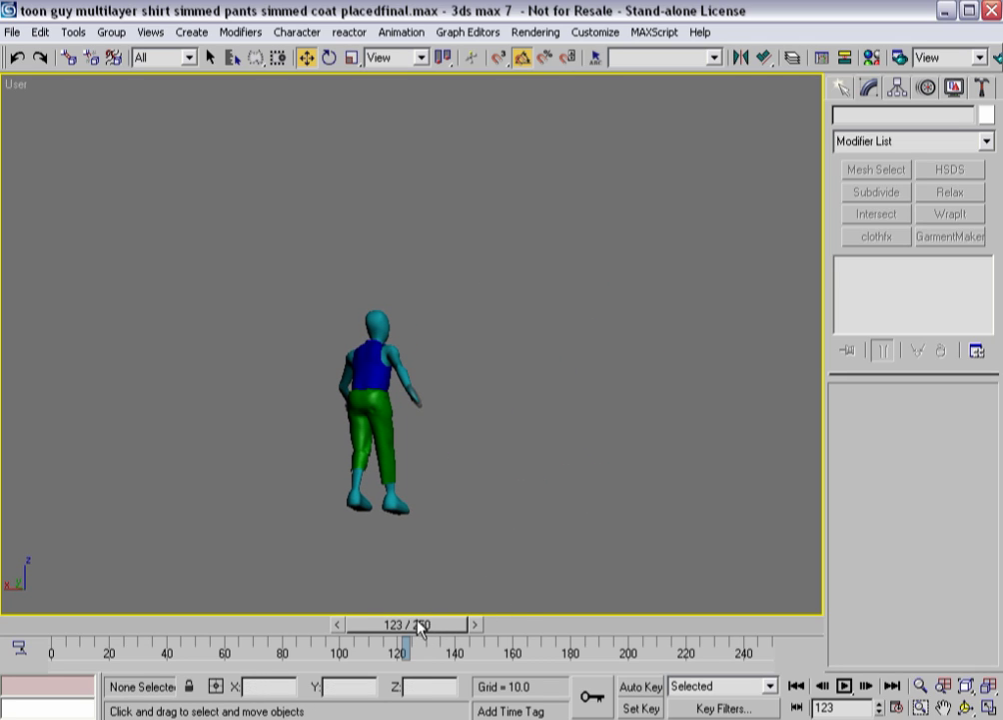
drag(418, 626, 138, 627)
Zoom in on the character and drag the time slider back to frame 0.
key(w)
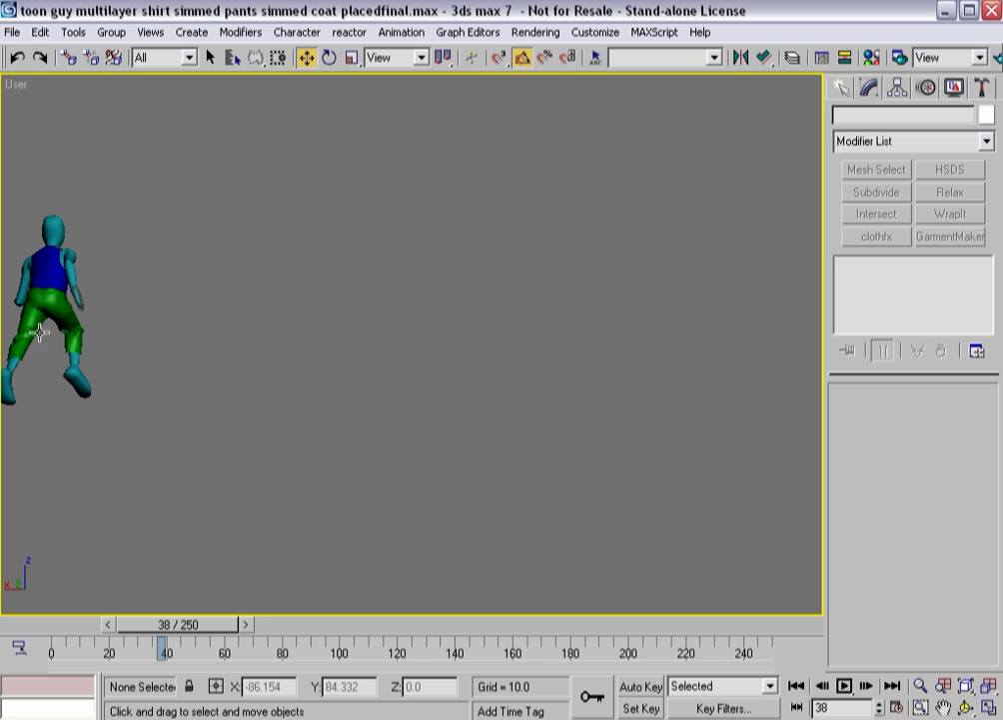
middle_drag(150, 429, 274, 461)
scroll(274, 460, up, 3)
middle_drag(164, 428, 415, 455)
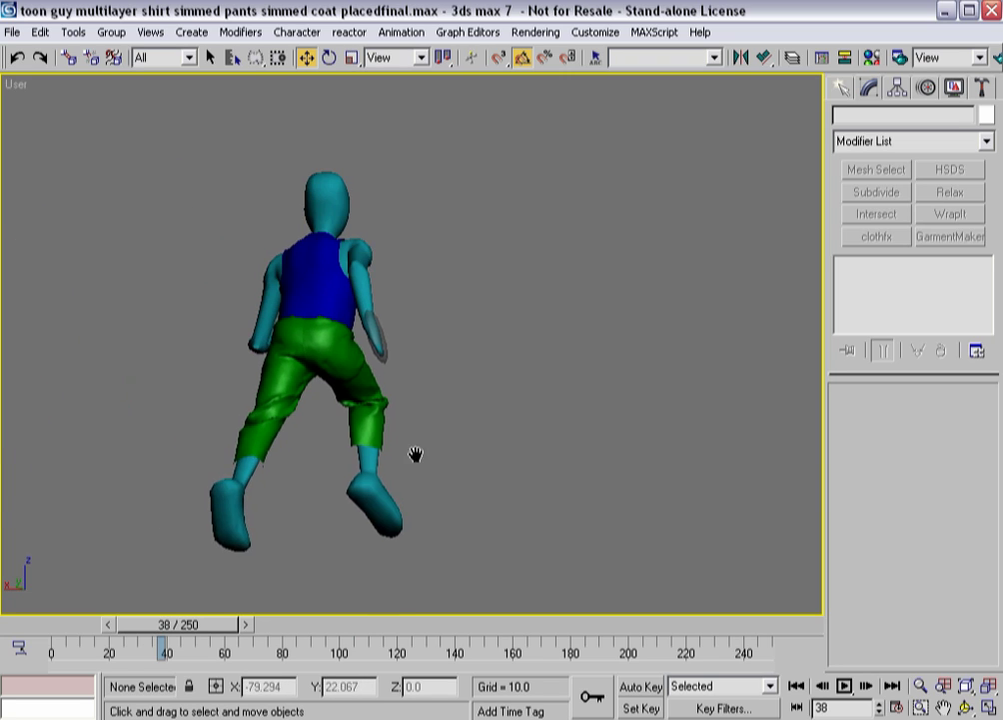
scroll(415, 455, up, 2)
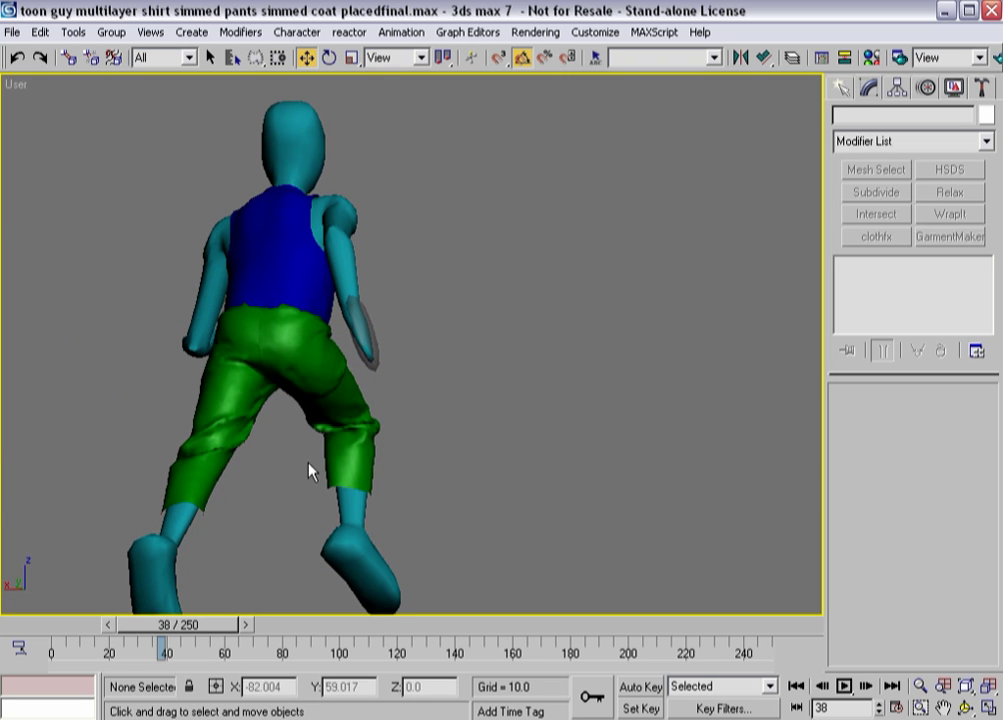
scroll(351, 444, down, 2)
scroll(351, 445, down, 2)
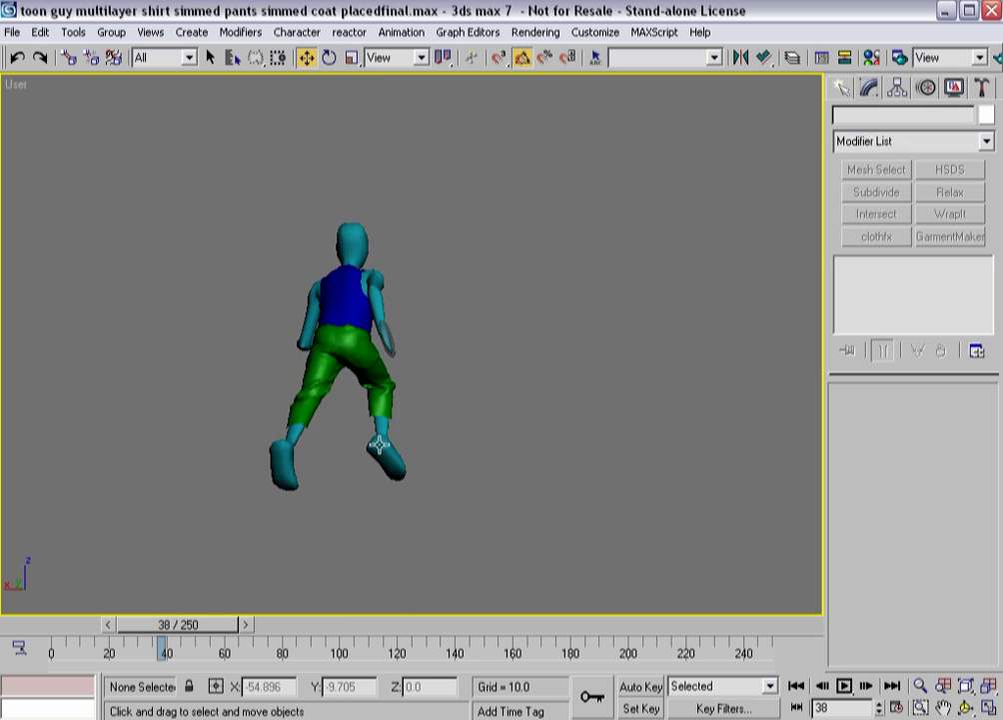
scroll(385, 455, down, 1)
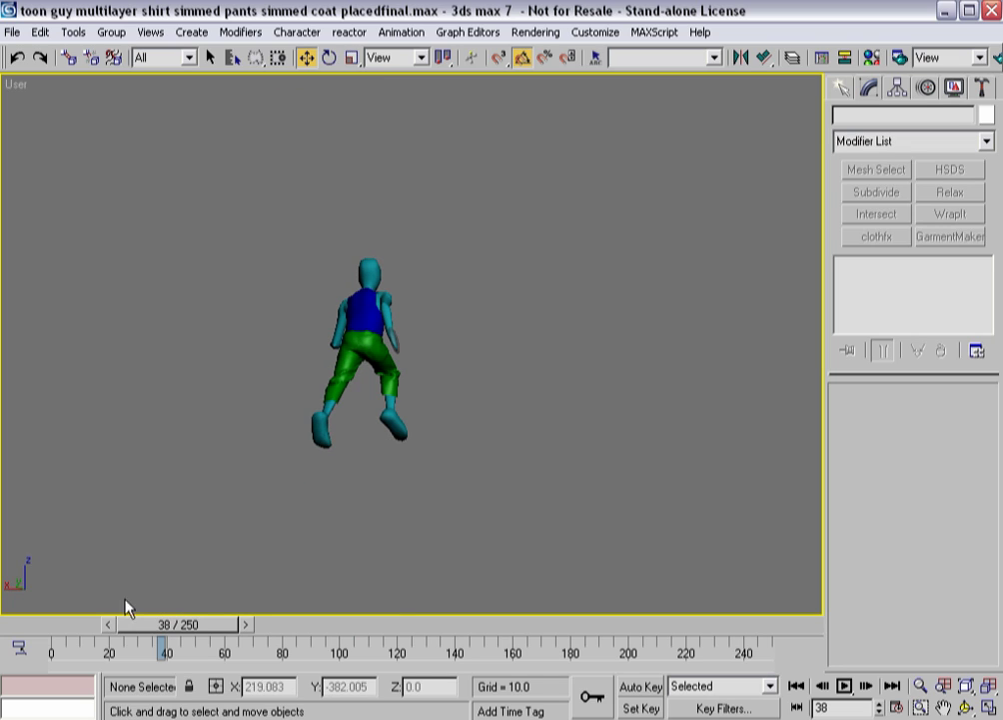
drag(130, 625, 43, 628)
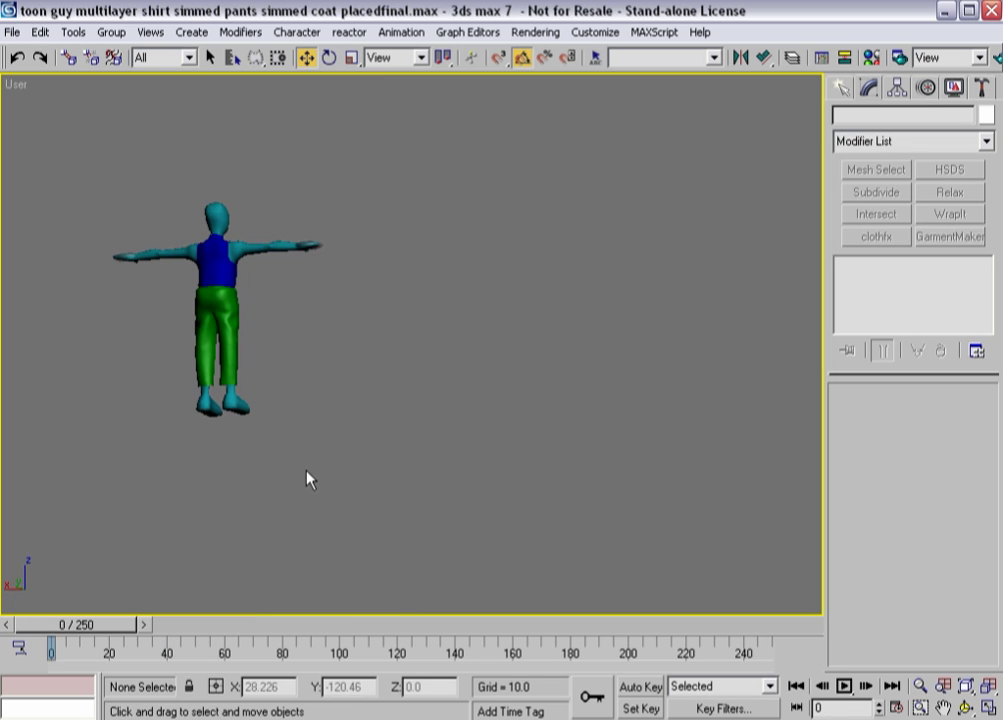
Unhide the topcoat and topcoatREF objects through Unhide by Name.
alt+middle_drag(307, 477, 289, 404)
scroll(261, 420, up, 2)
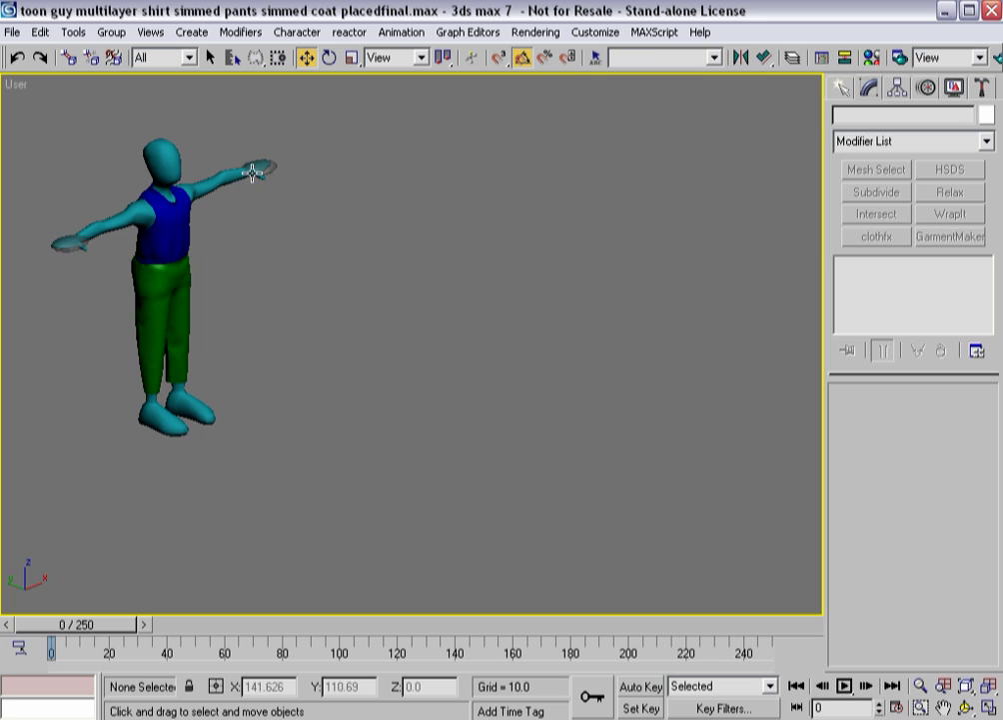
right_click(428, 428)
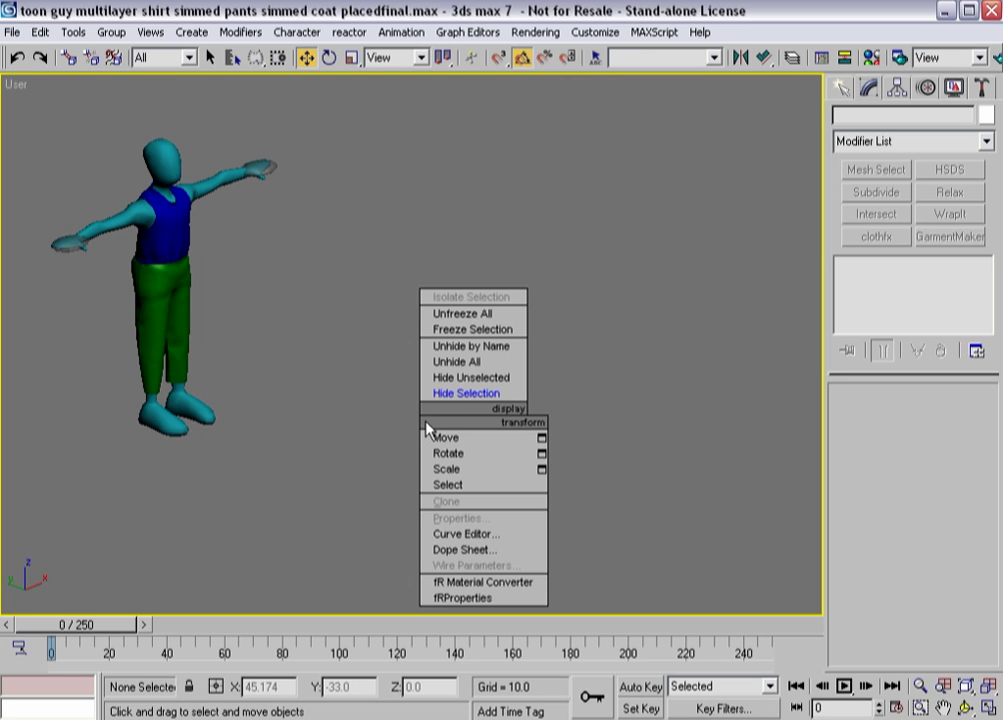
click(443, 347)
drag(519, 302, 514, 409)
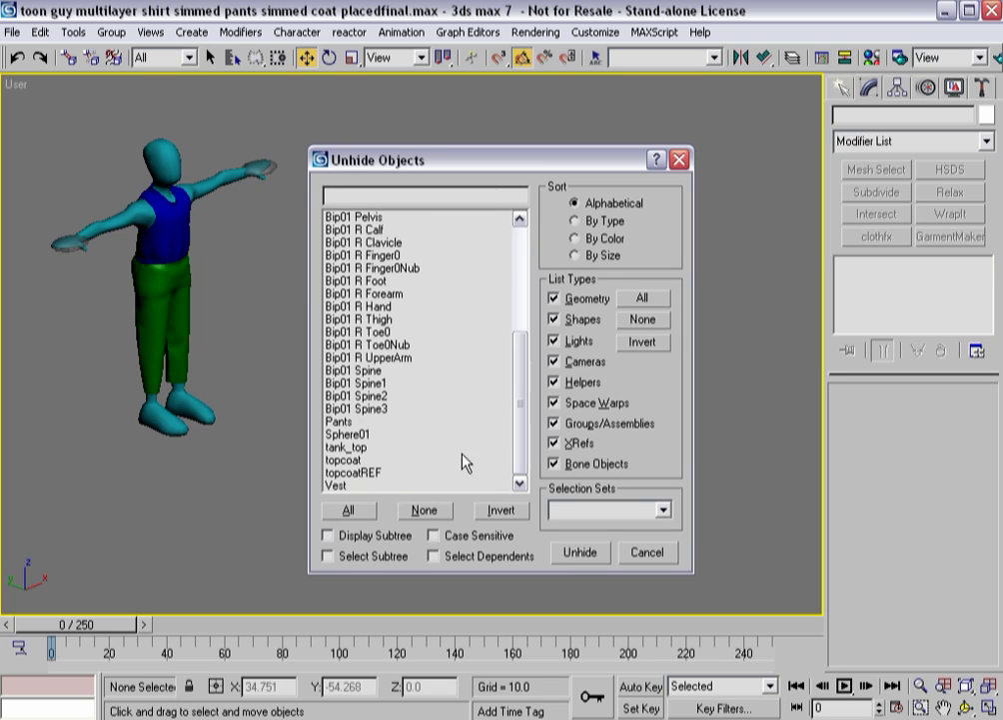
drag(352, 460, 348, 474)
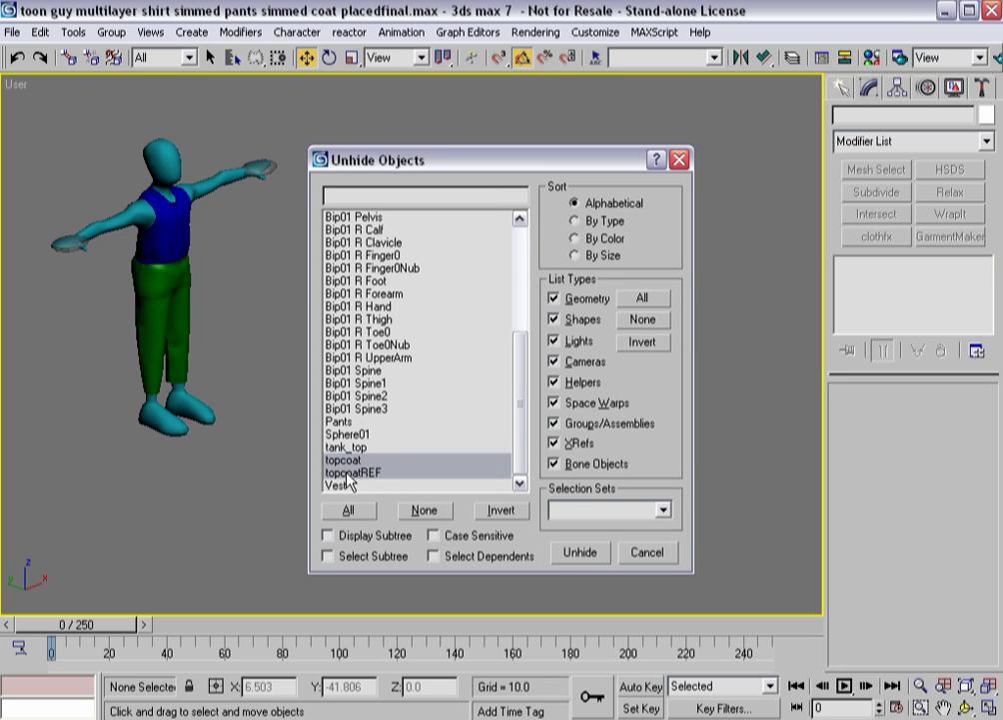
click(556, 552)
Select the flat pattern pieces and coat panels, collapsing the coat's underlying spline level.
middle_drag(394, 416, 391, 371)
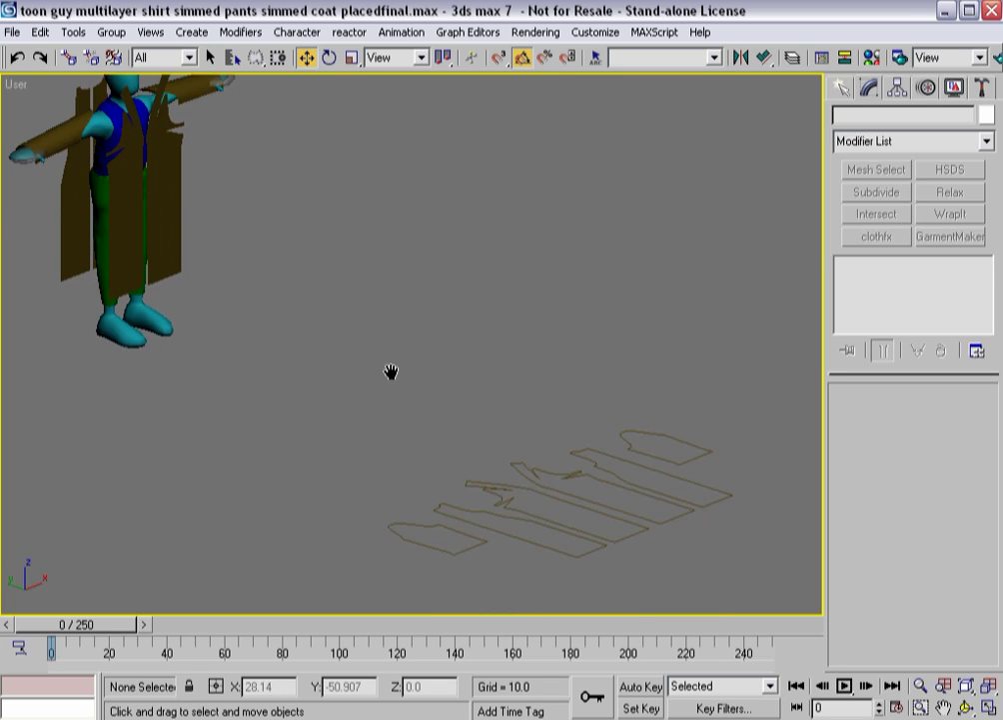
scroll(396, 385, down, 3)
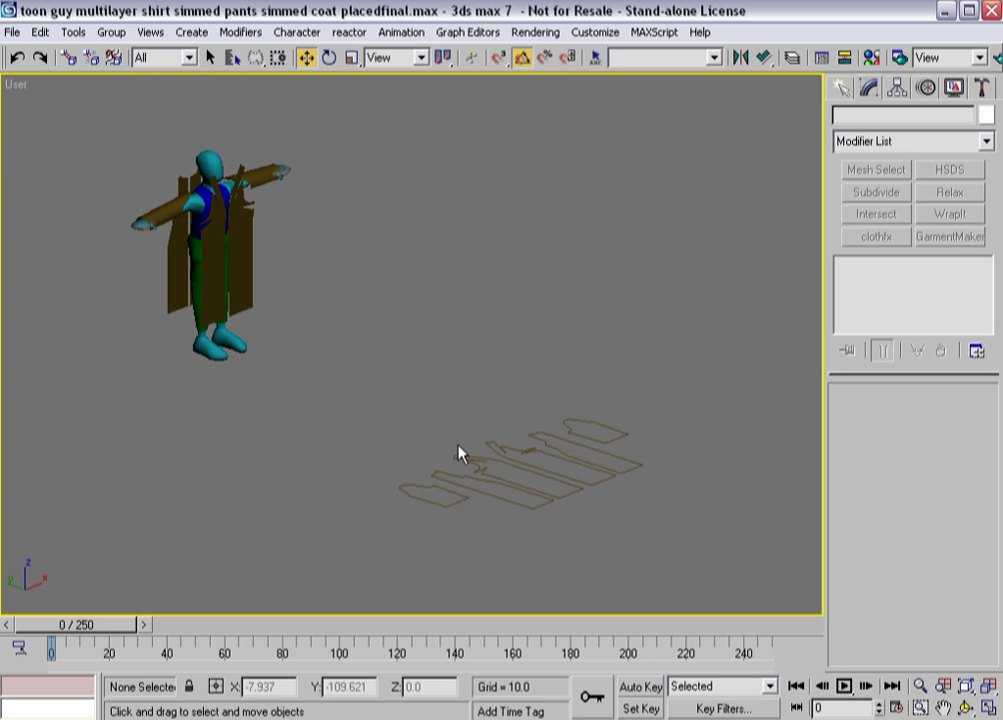
click(496, 444)
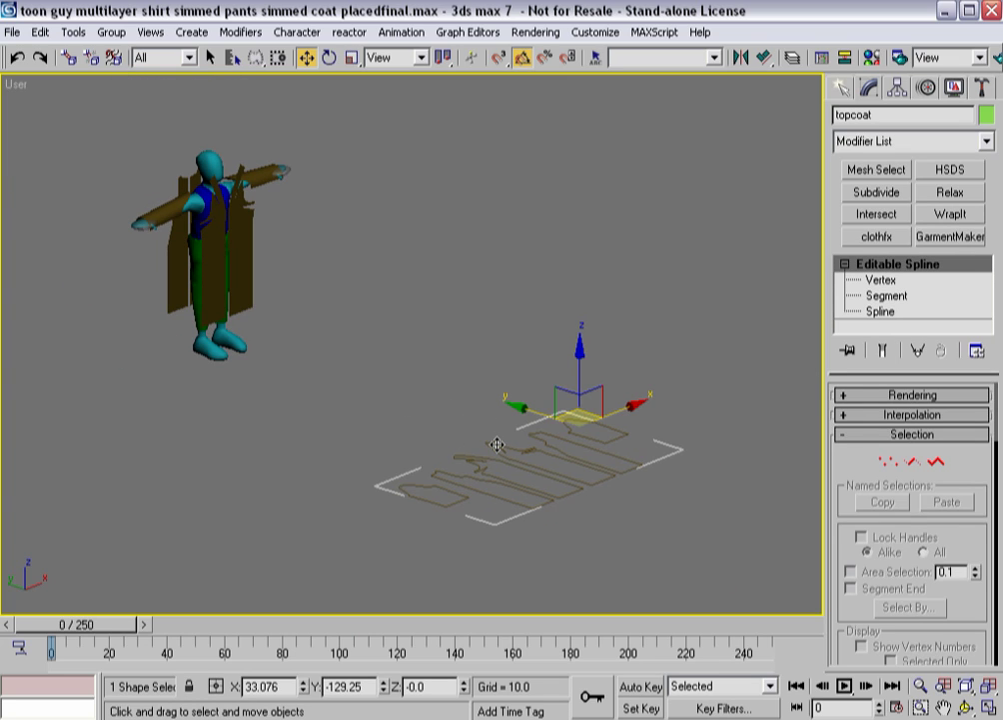
click(242, 297)
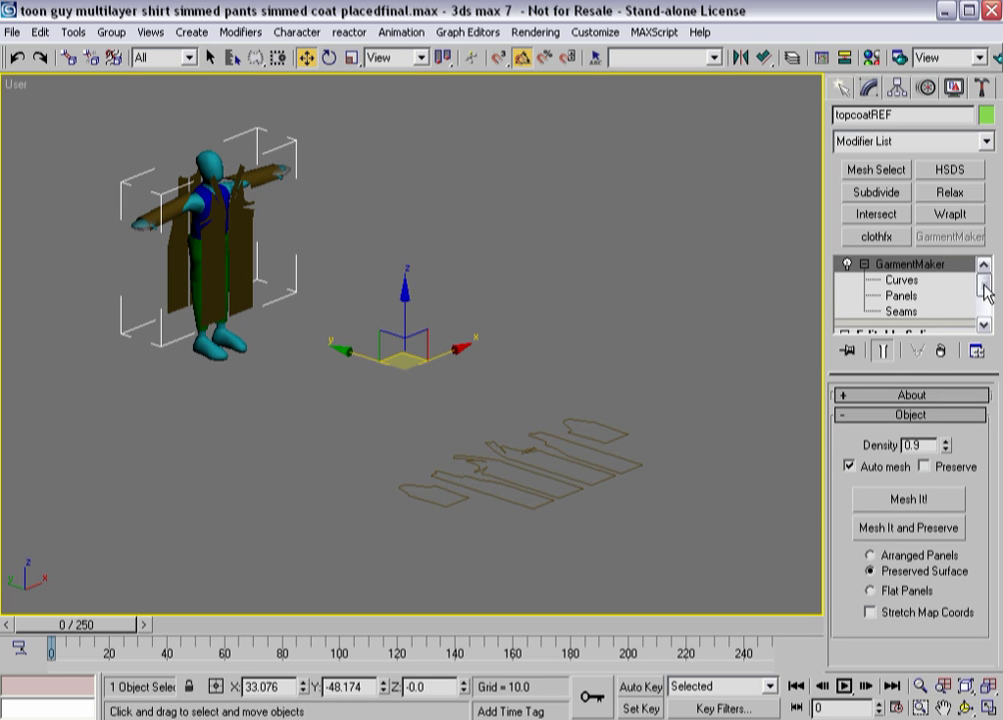
scroll(984, 290, down, 1)
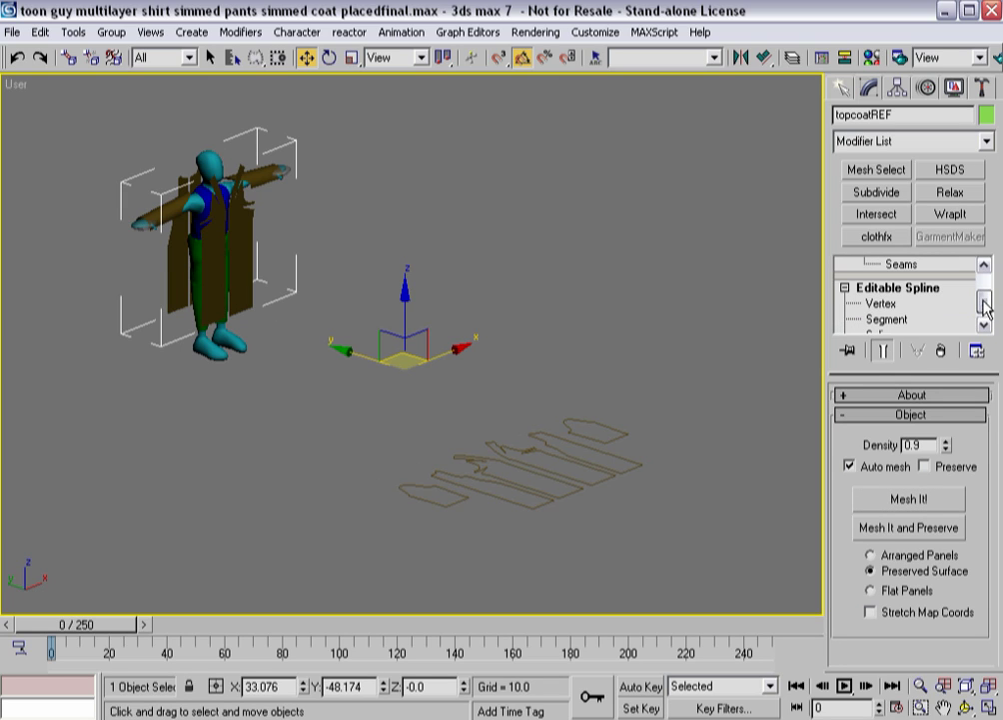
click(847, 289)
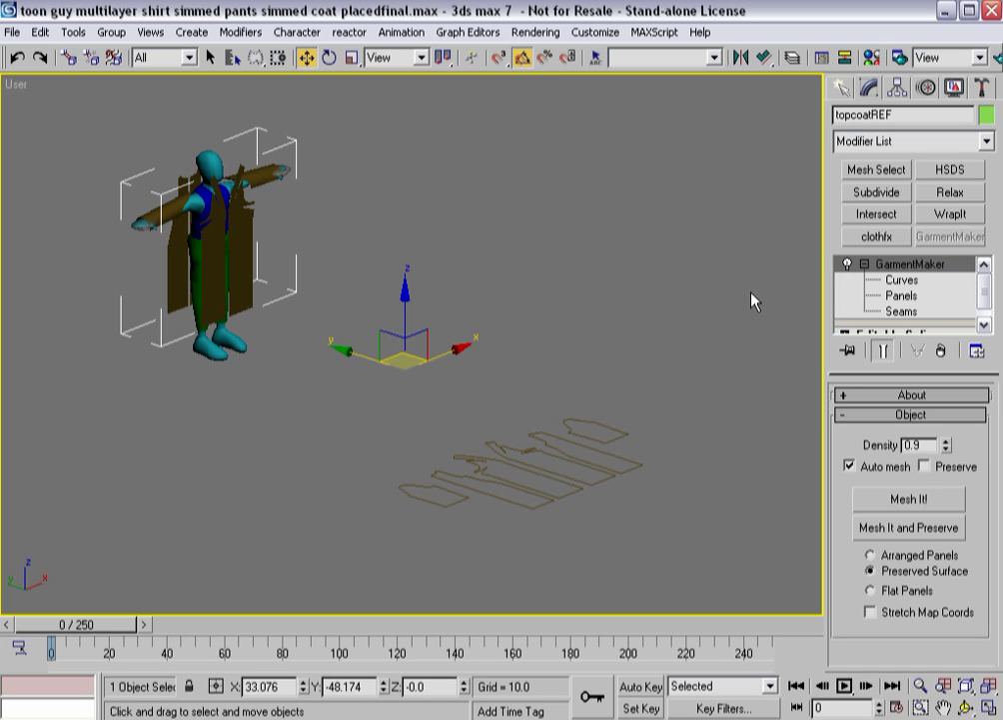
Hide the flat topcoat pattern spline with Hide Selection, leaving the coat panels visible.
click(528, 449)
right_click(516, 447)
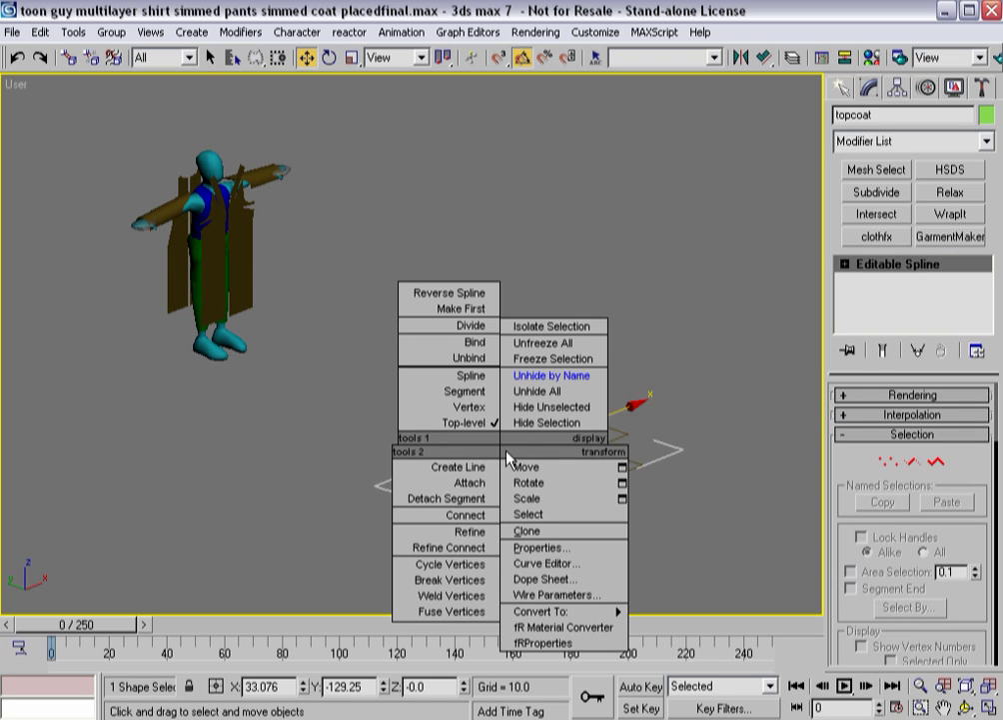
click(547, 421)
middle_drag(421, 451, 423, 463)
scroll(409, 440, up, 3)
Put topcoatREF's GarmentMaker at its Seams level with edged faces shown around the collar.
click(459, 418)
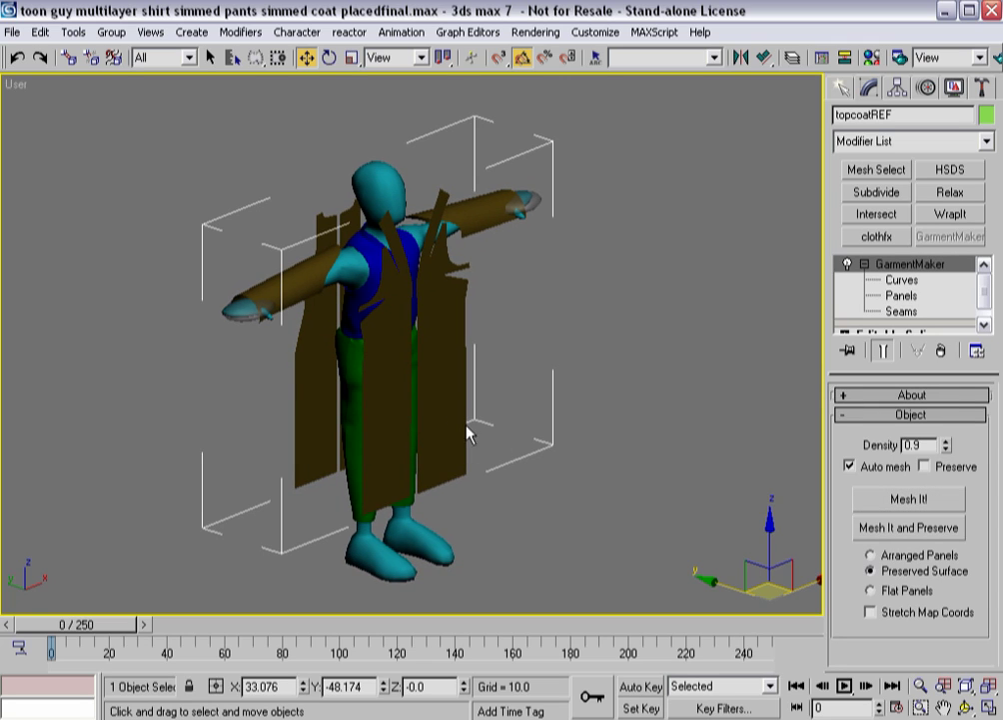
click(893, 311)
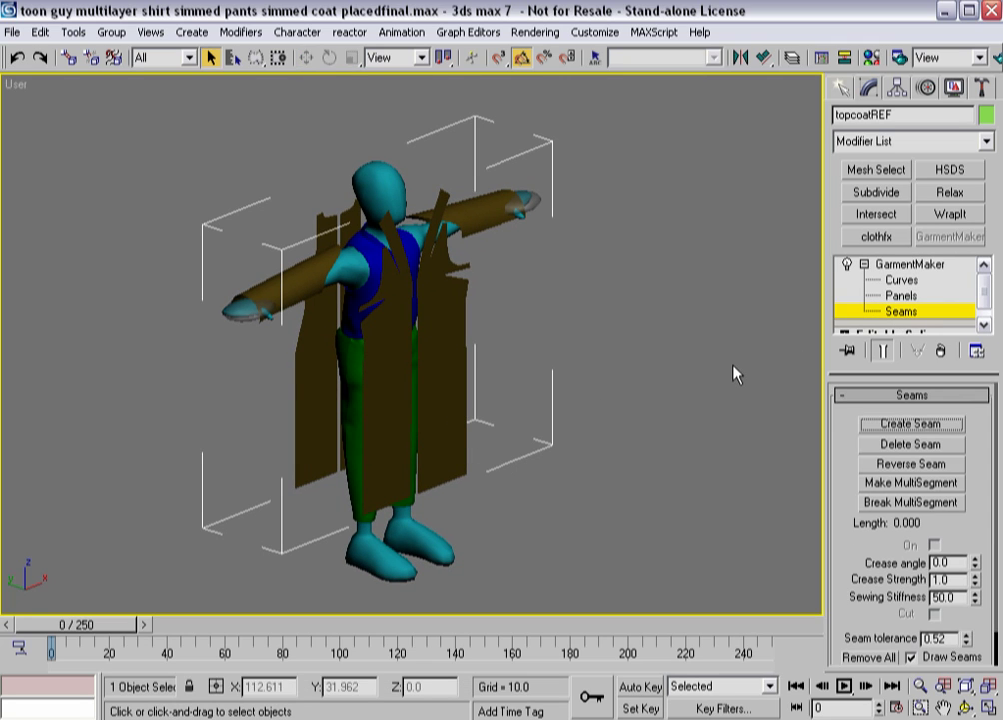
alt+middle_drag(450, 437, 457, 420)
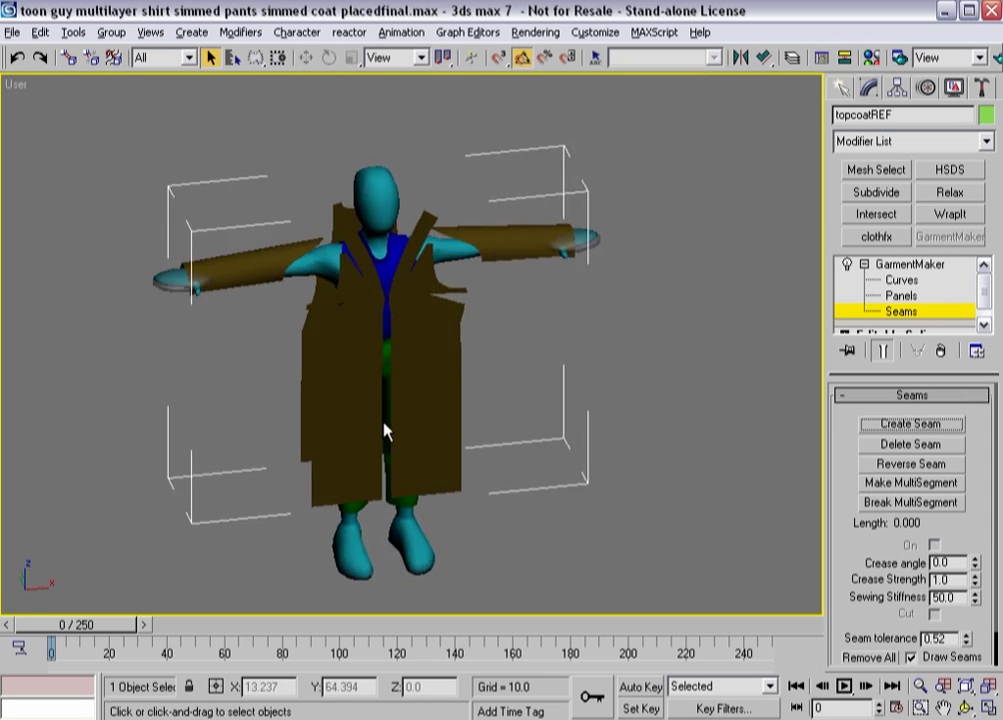
alt+middle_drag(381, 430, 311, 437)
scroll(311, 438, up, 5)
middle_drag(316, 381, 362, 440)
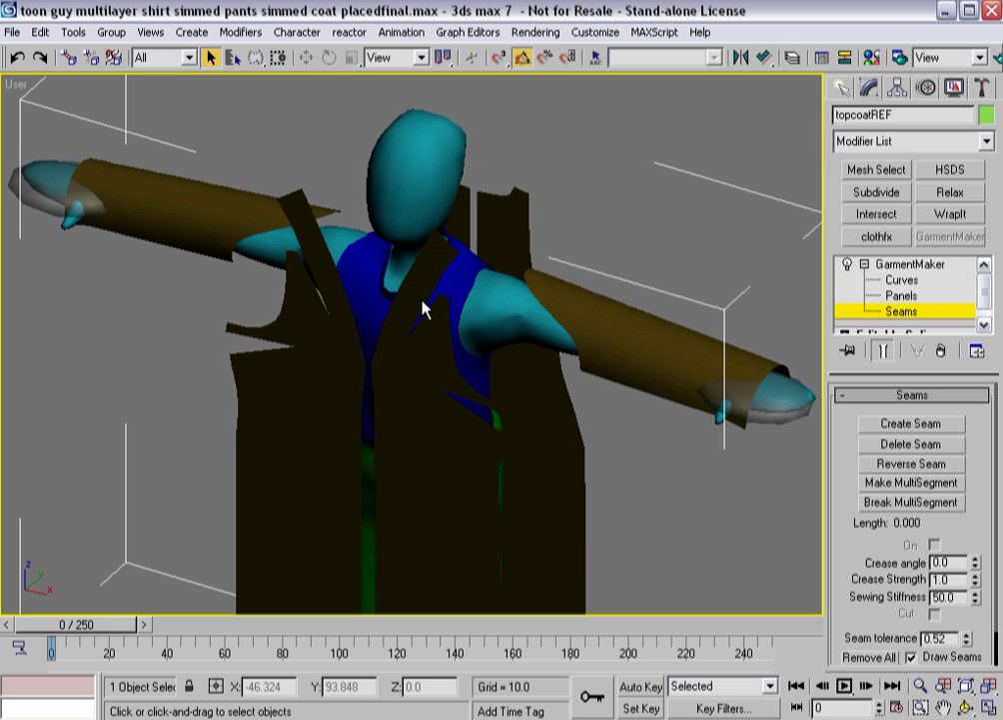
key(F4)
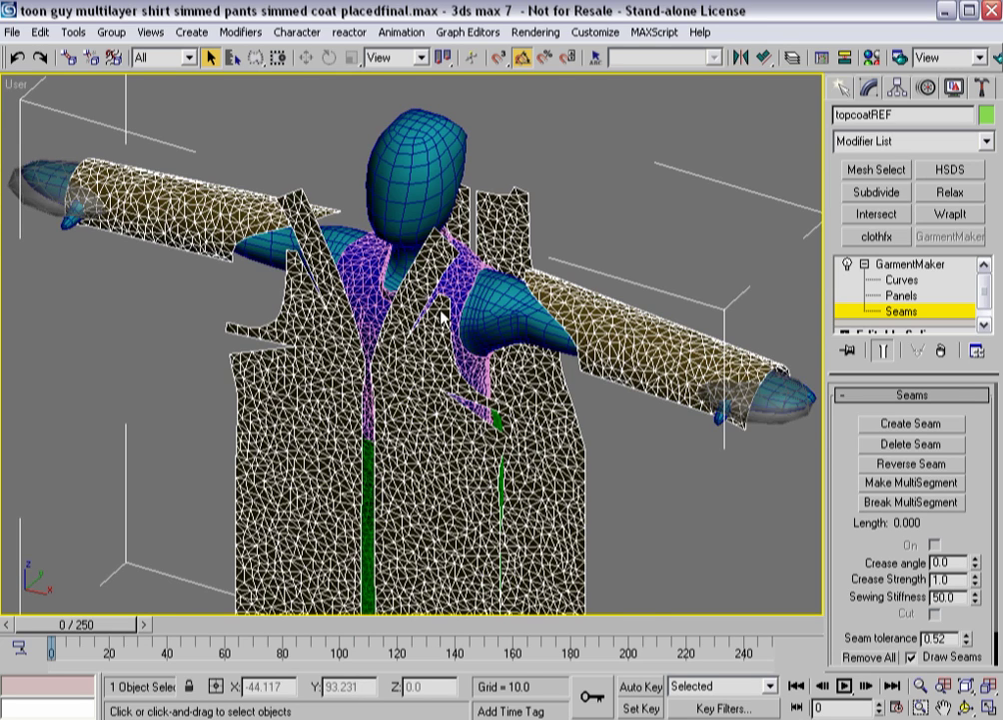
scroll(430, 315, up, 2)
middle_drag(428, 257, 382, 295)
Seam the two panels' top edges together, save, then seam the matching shoulder edges.
click(510, 180)
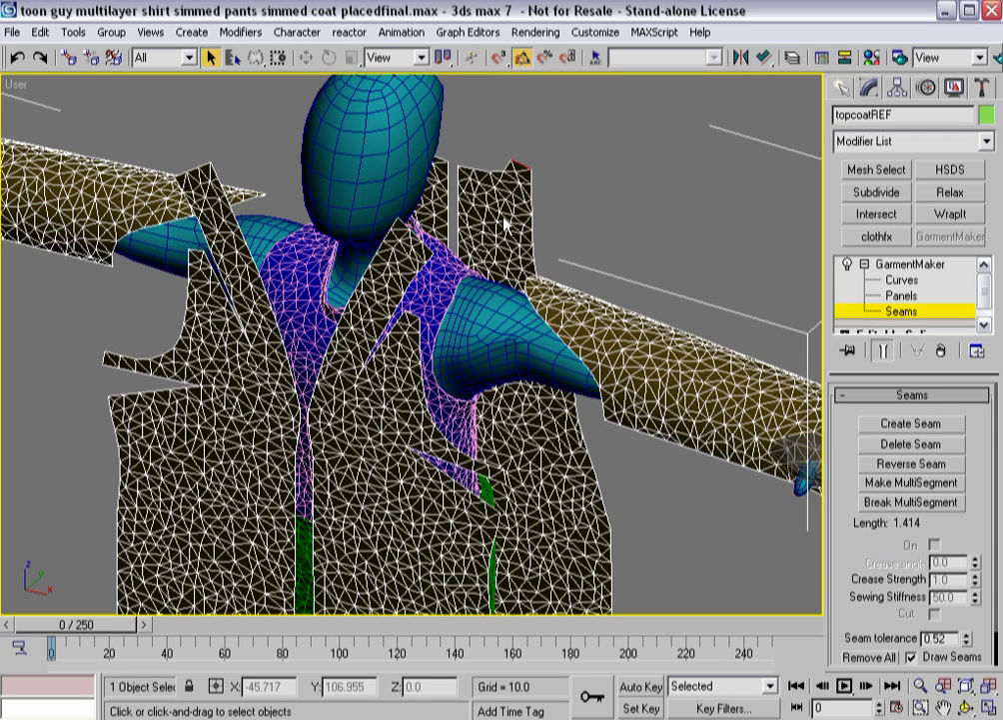
click(322, 250)
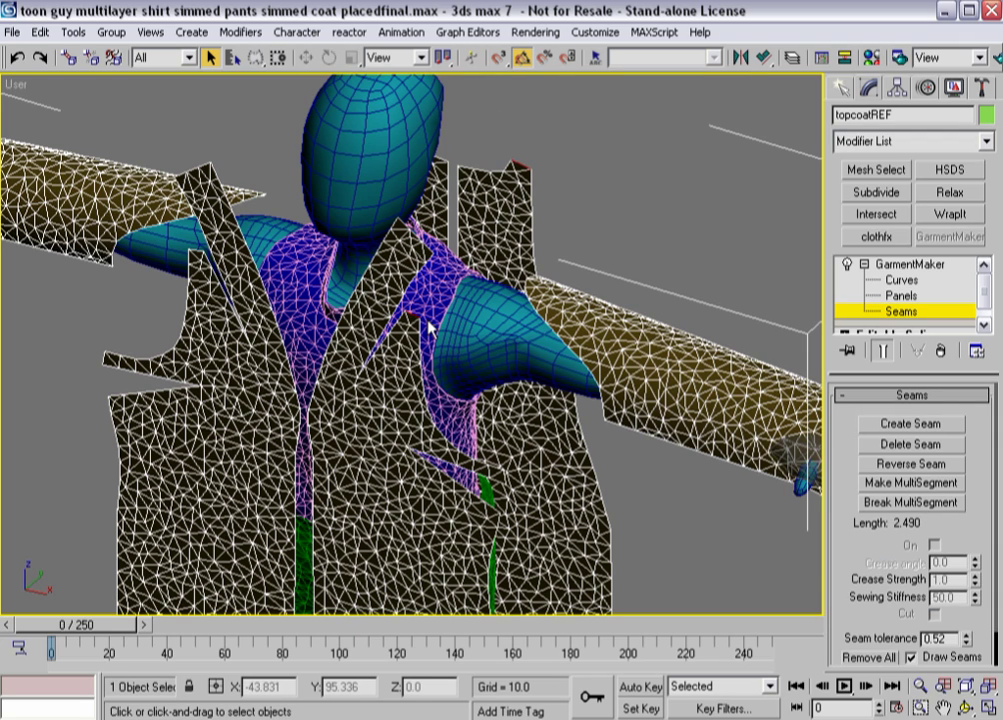
click(880, 423)
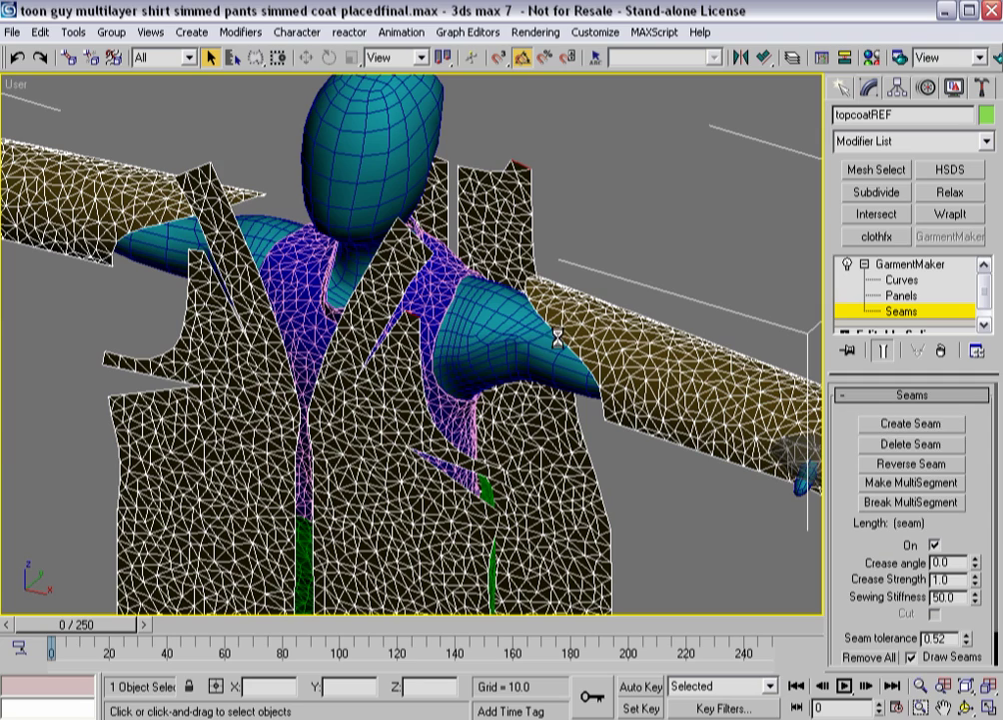
key(ctrl+s)
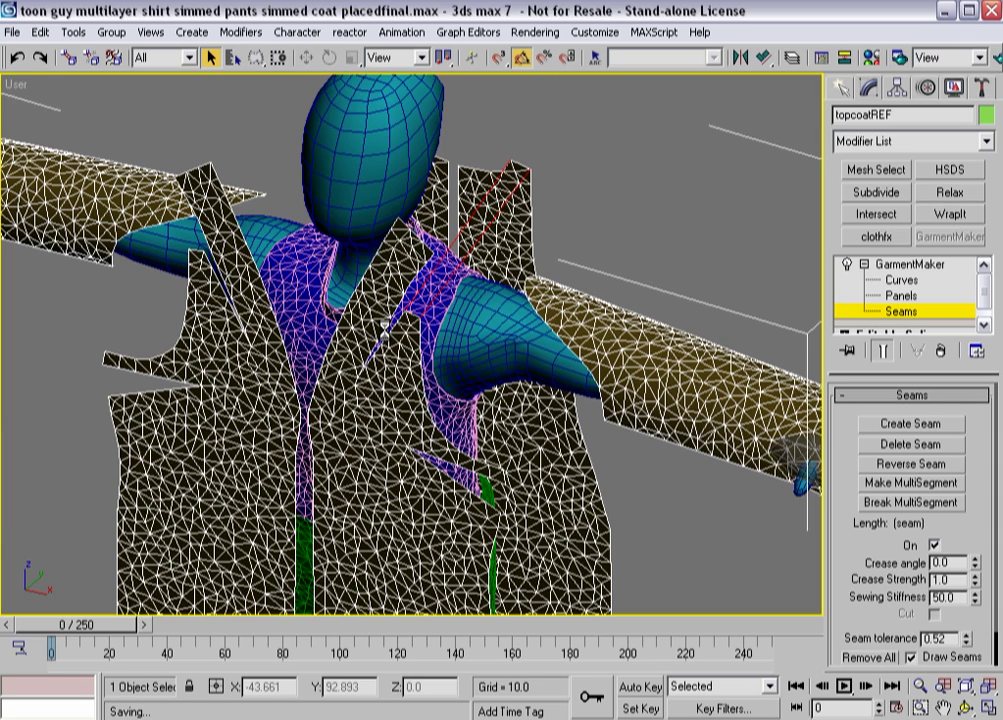
click(388, 322)
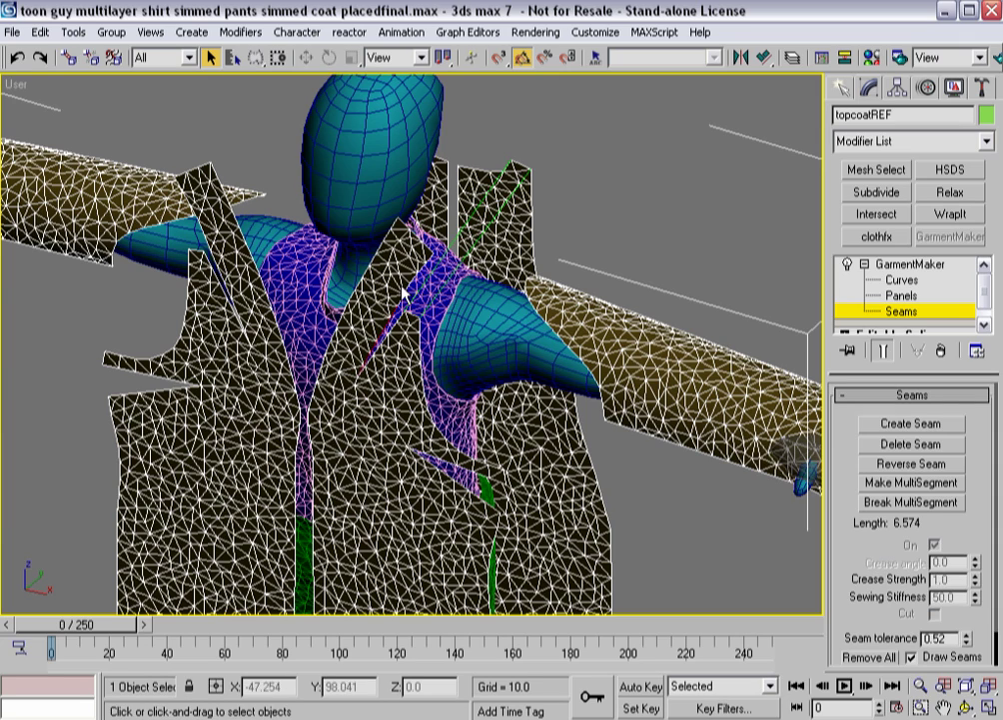
click(389, 339)
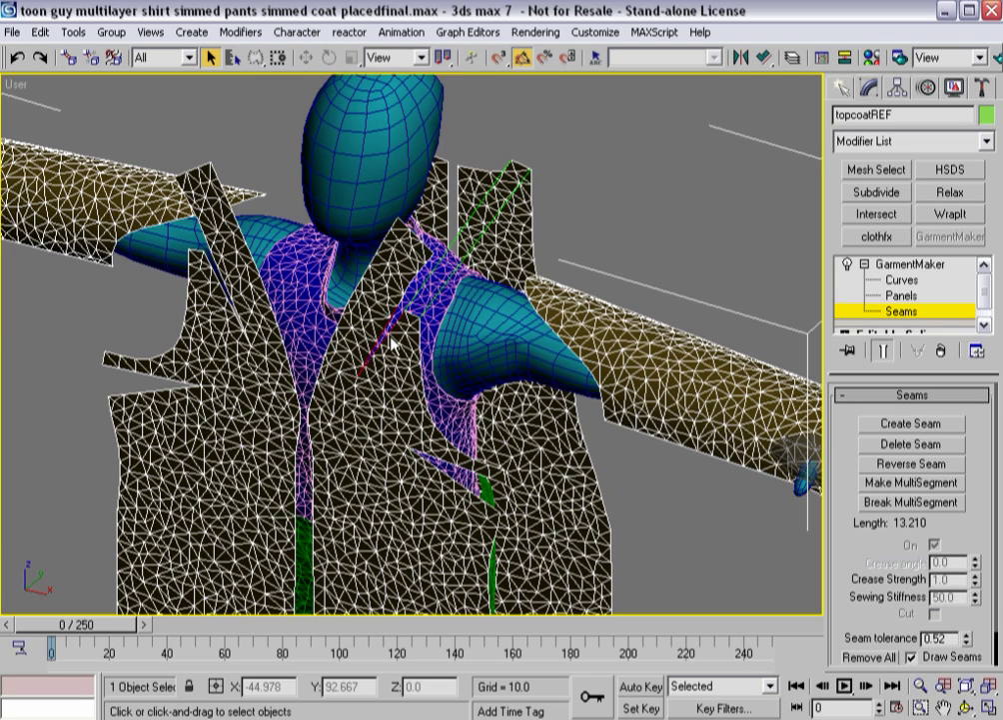
click(911, 423)
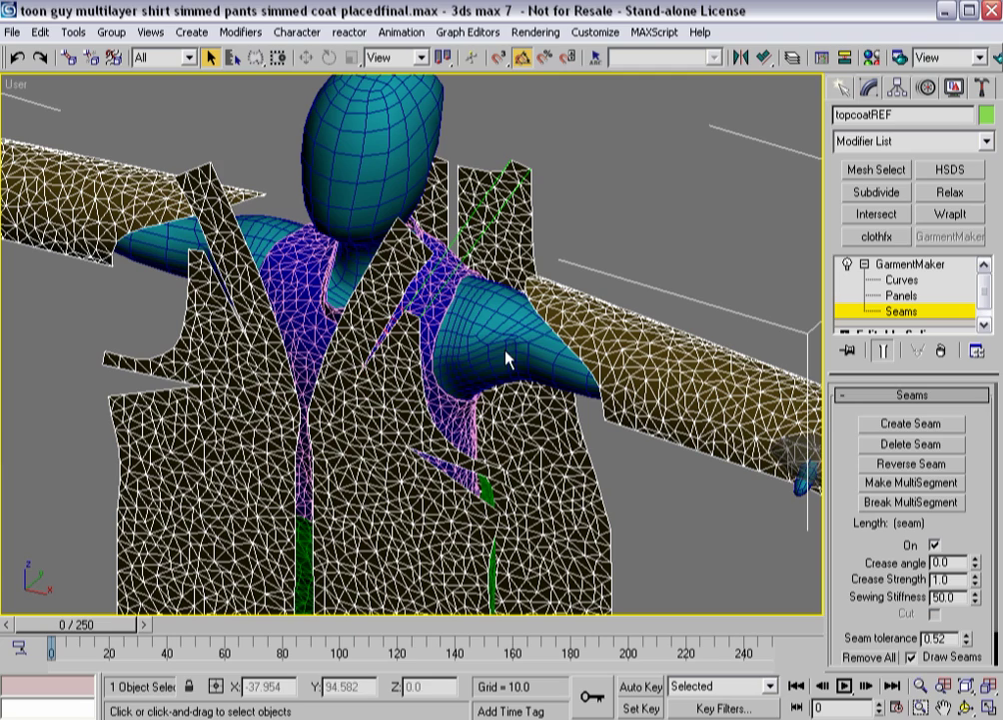
Join the back panel's shoulder edge to its partner edge with another seam.
click(320, 230)
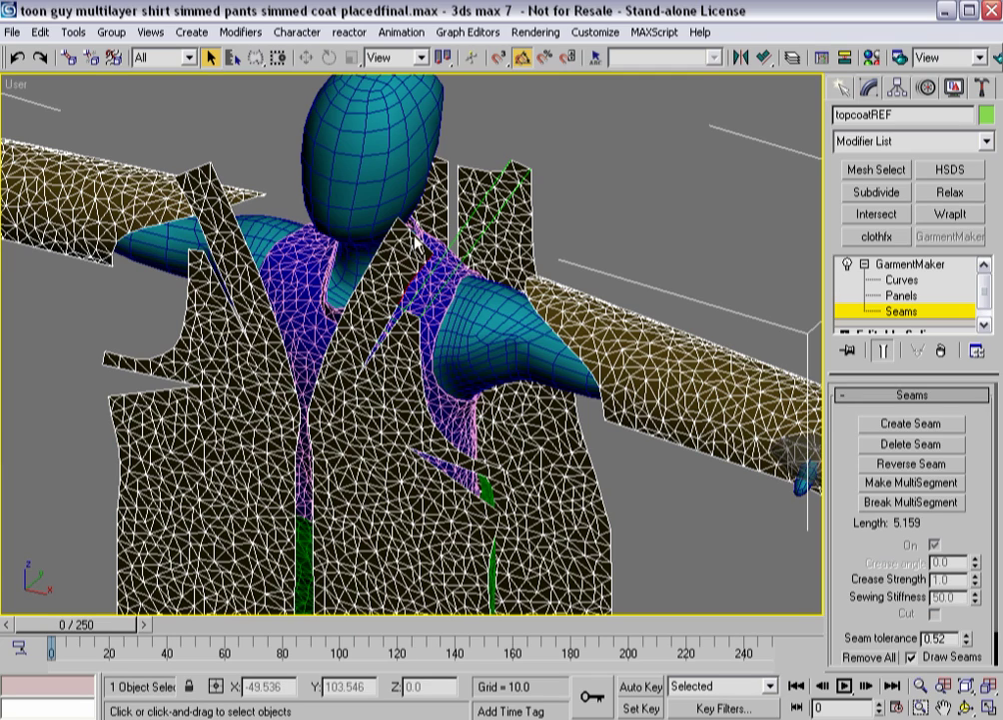
click(325, 190)
click(414, 288)
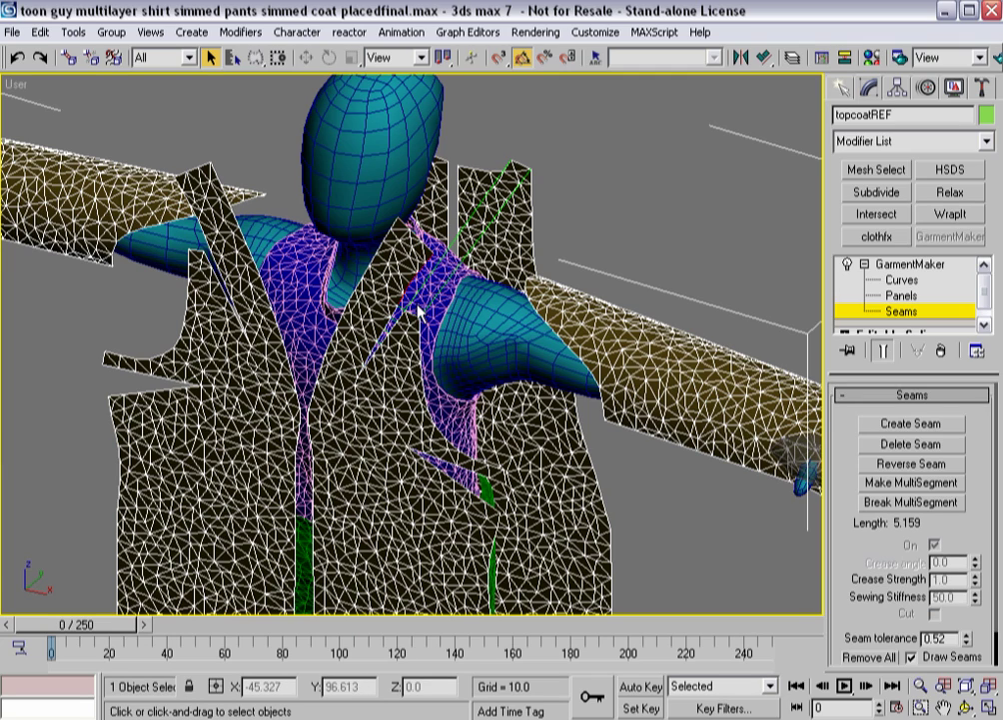
alt+middle_drag(332, 242, 354, 350)
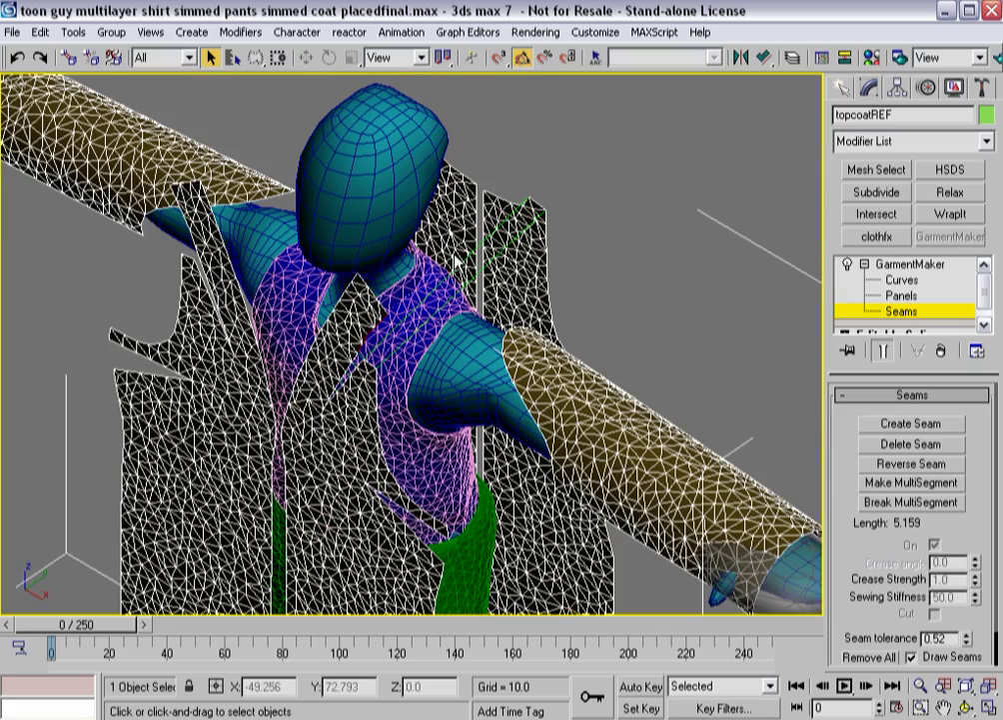
click(505, 206)
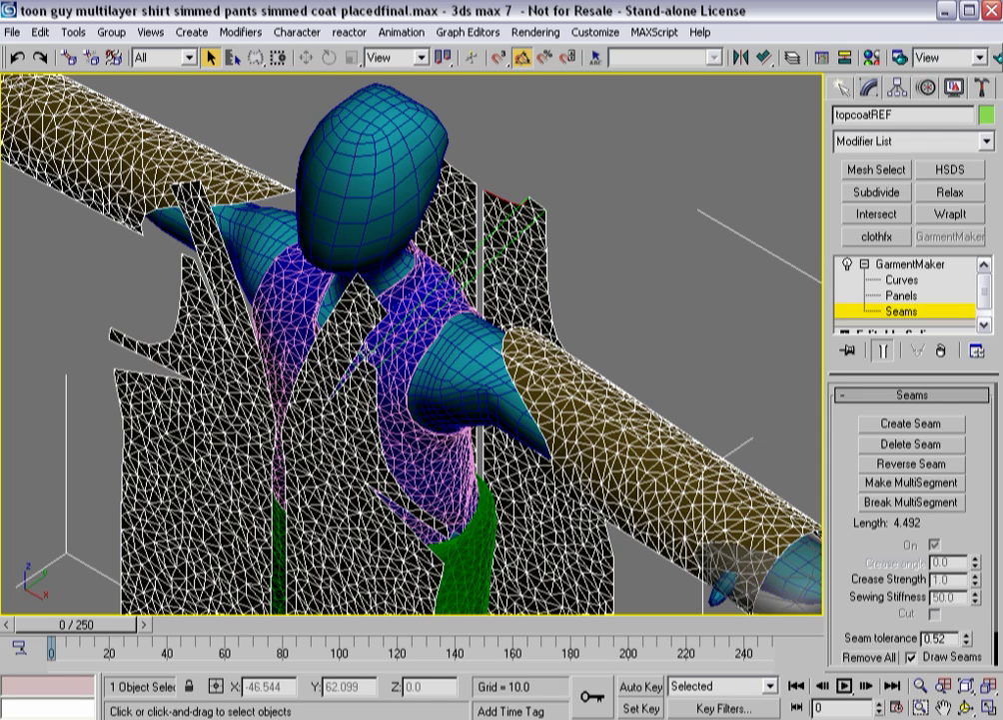
click(380, 335)
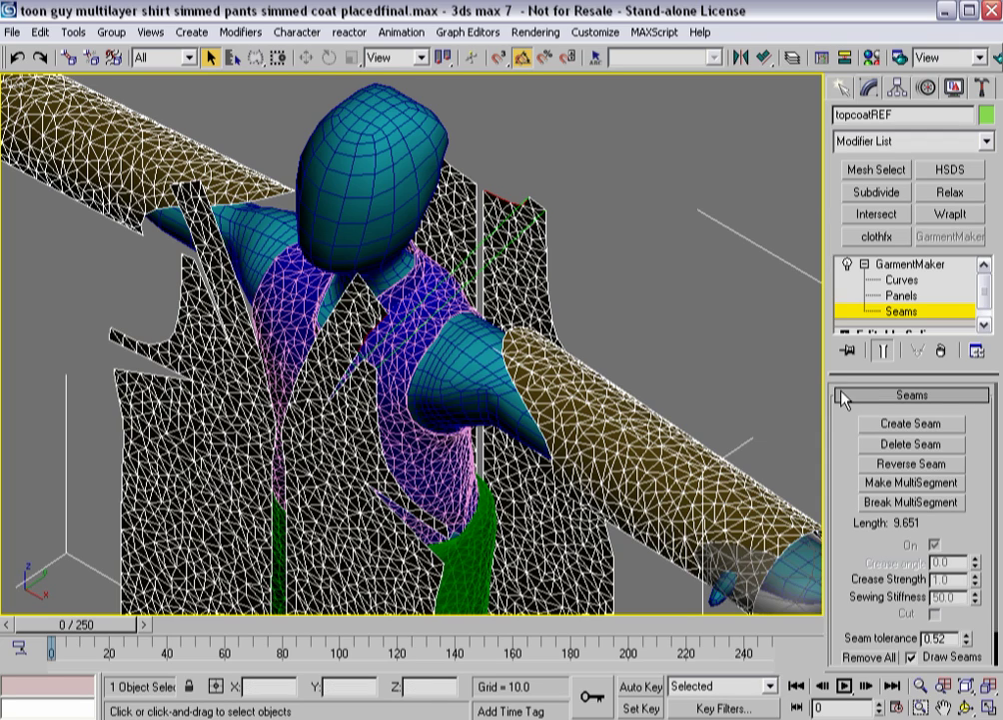
click(882, 429)
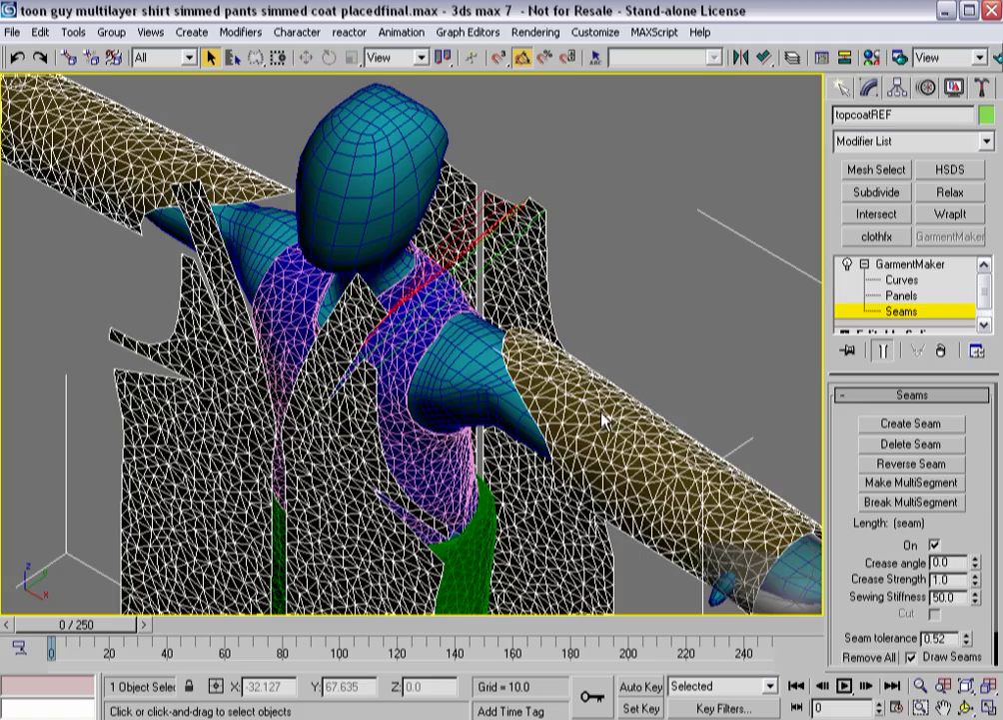
alt+middle_drag(411, 324, 208, 412)
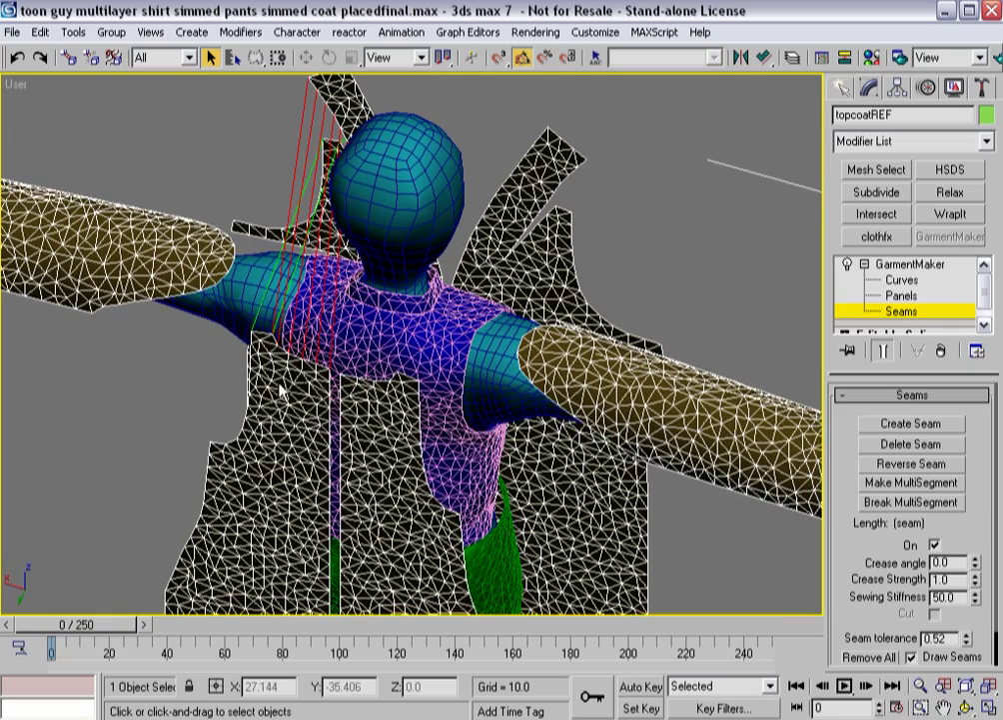
alt+middle_drag(300, 319, 352, 192)
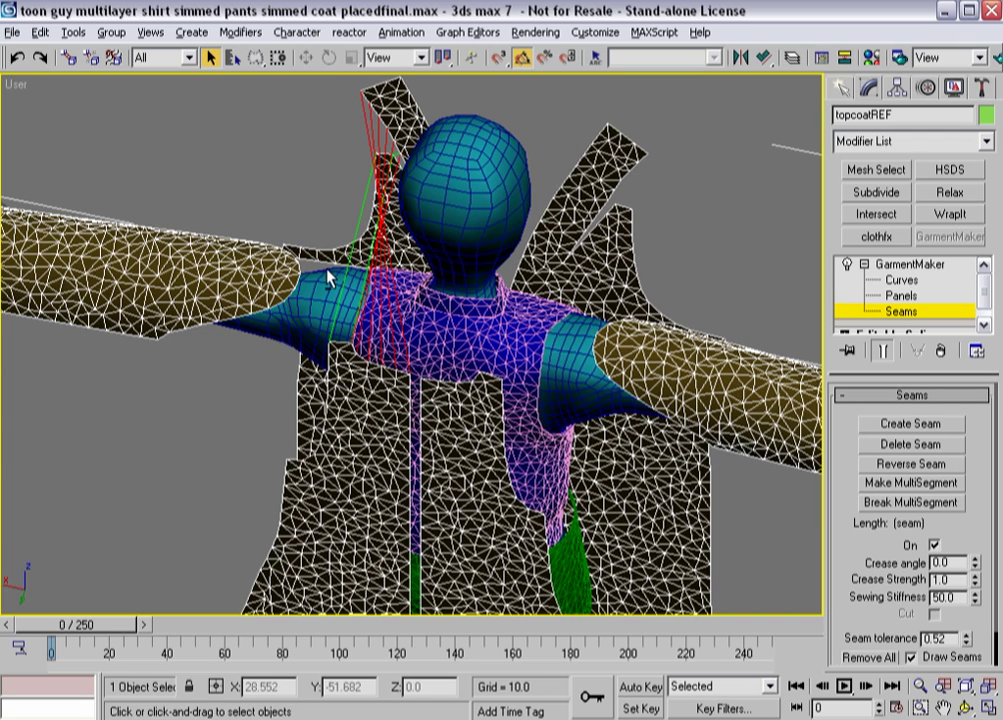
alt+middle_drag(256, 210, 66, 277)
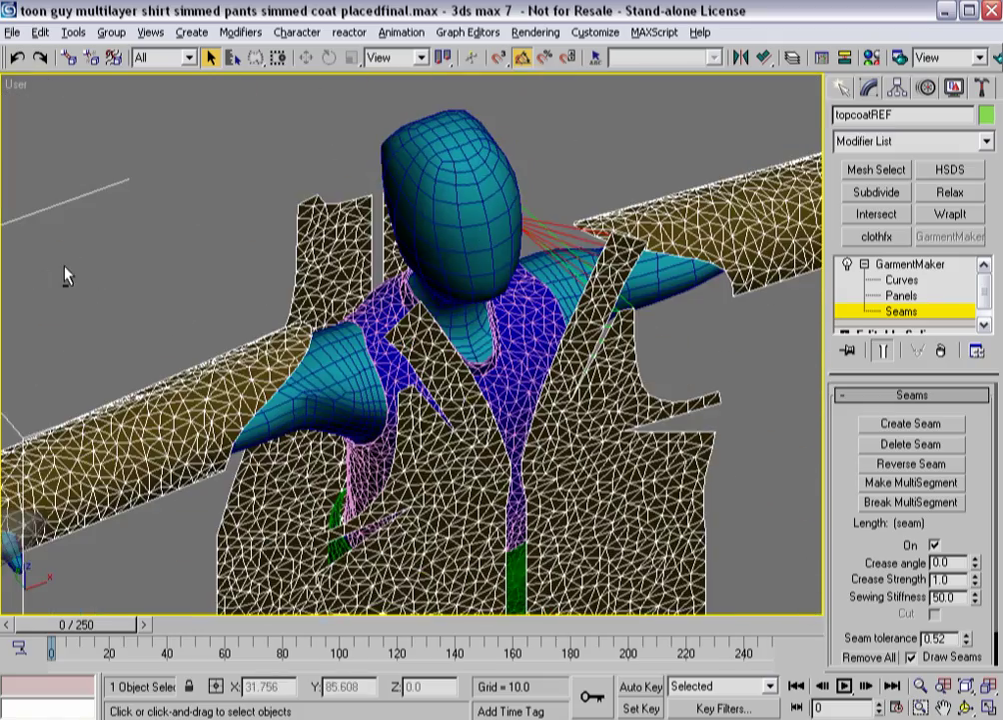
Delete the misplaced seam at the top of the neck panel.
click(406, 398)
click(307, 199)
click(904, 444)
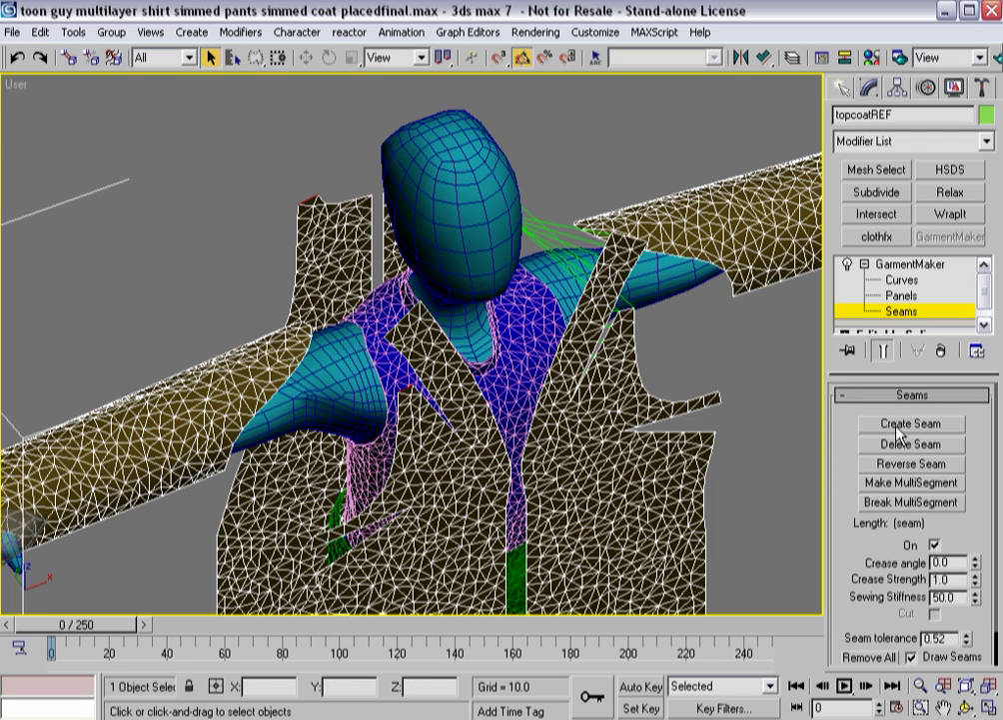
Sew the left front panel's top edge to the matching shoulder edge.
click(435, 419)
click(442, 420)
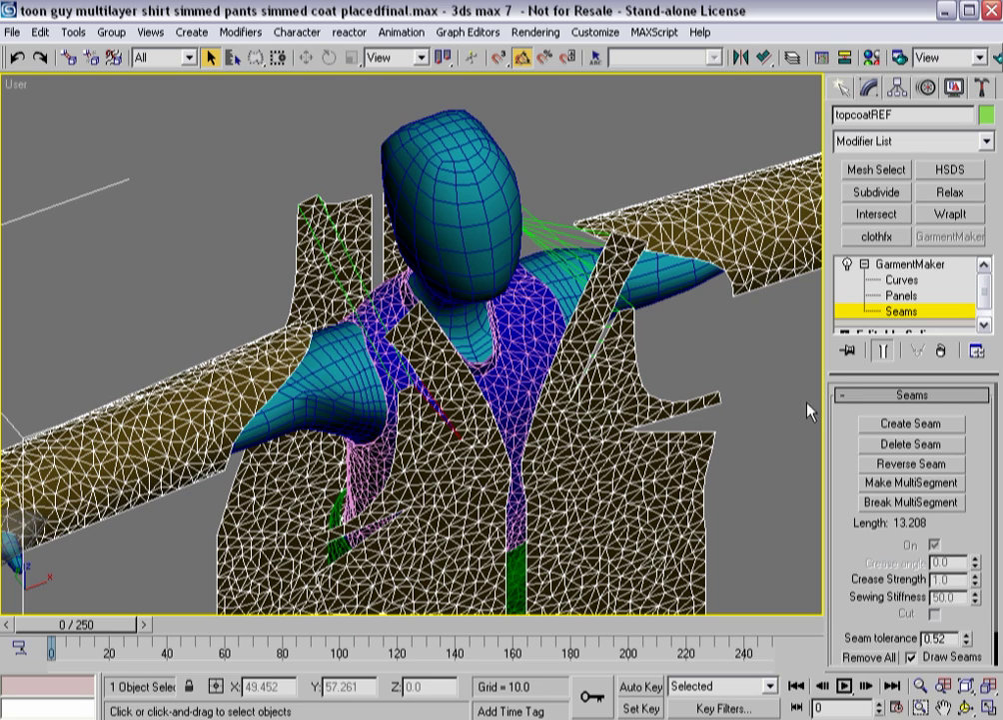
click(800, 456)
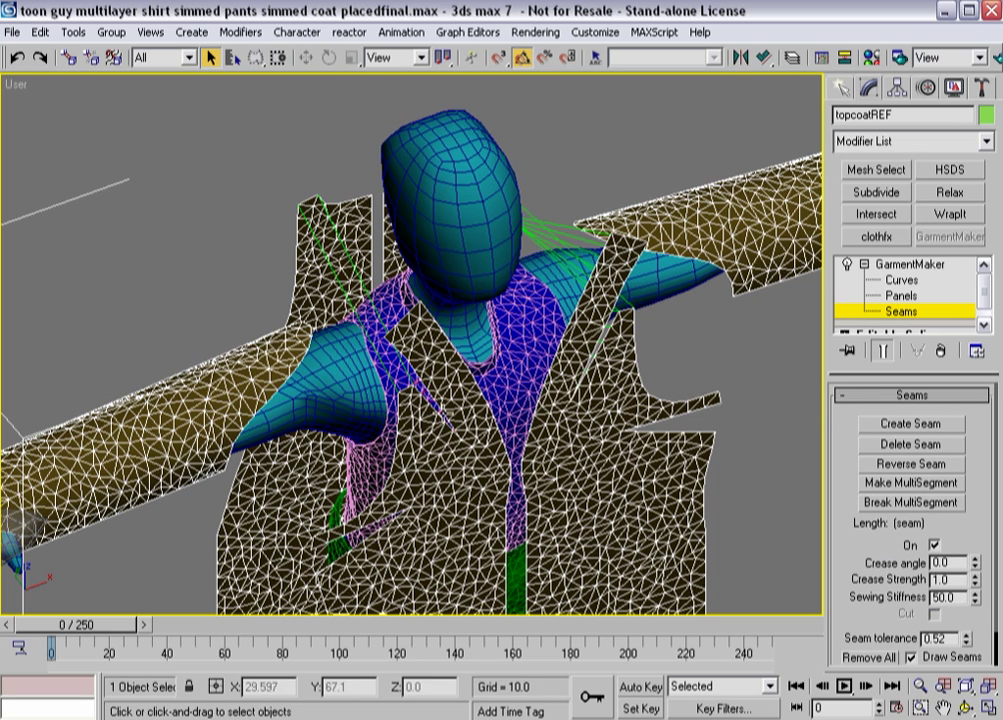
click(347, 213)
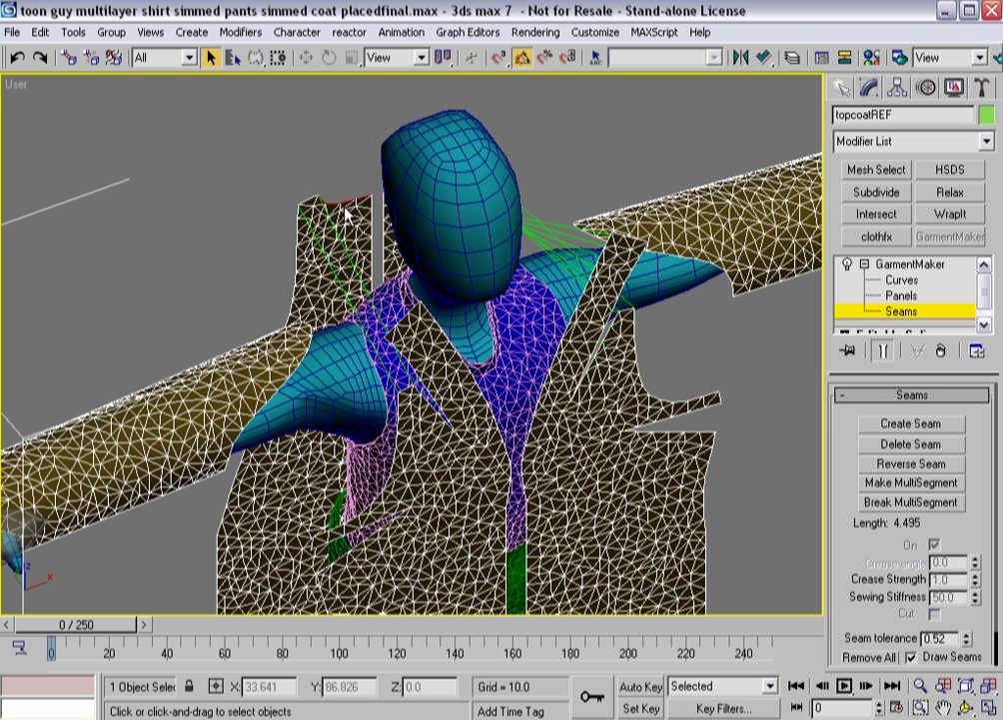
click(413, 350)
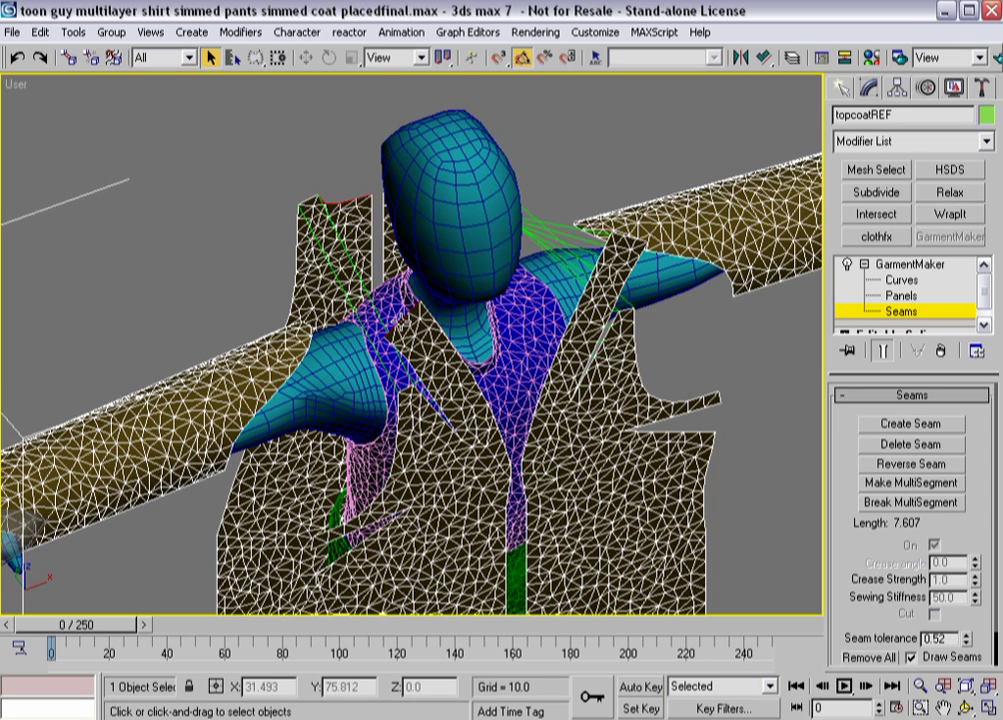
click(874, 428)
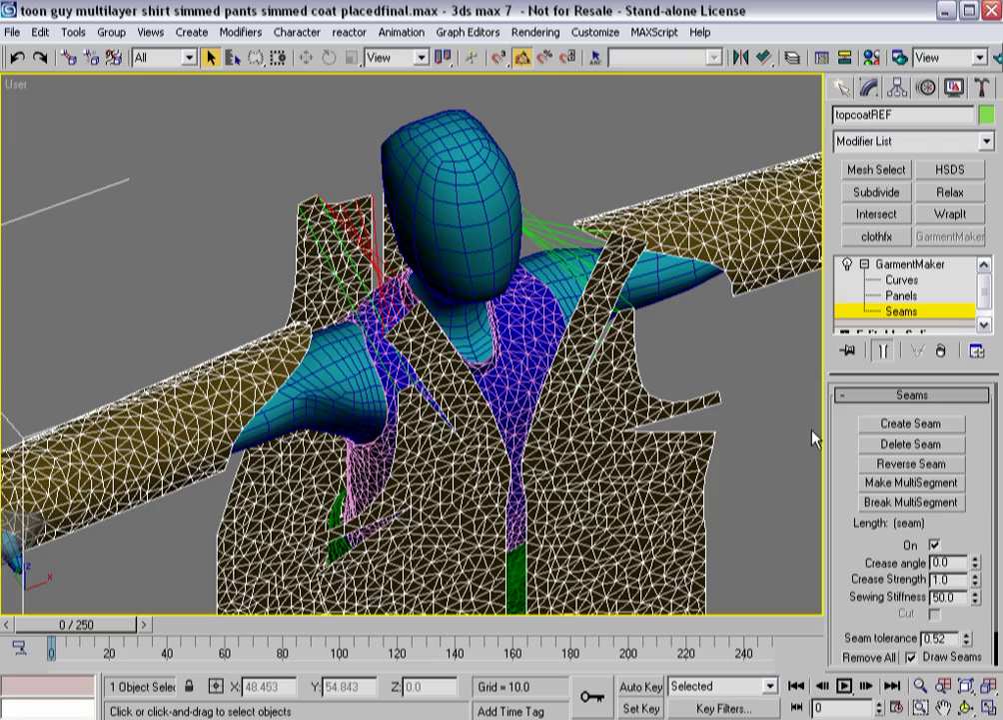
alt+middle_drag(449, 429, 652, 200)
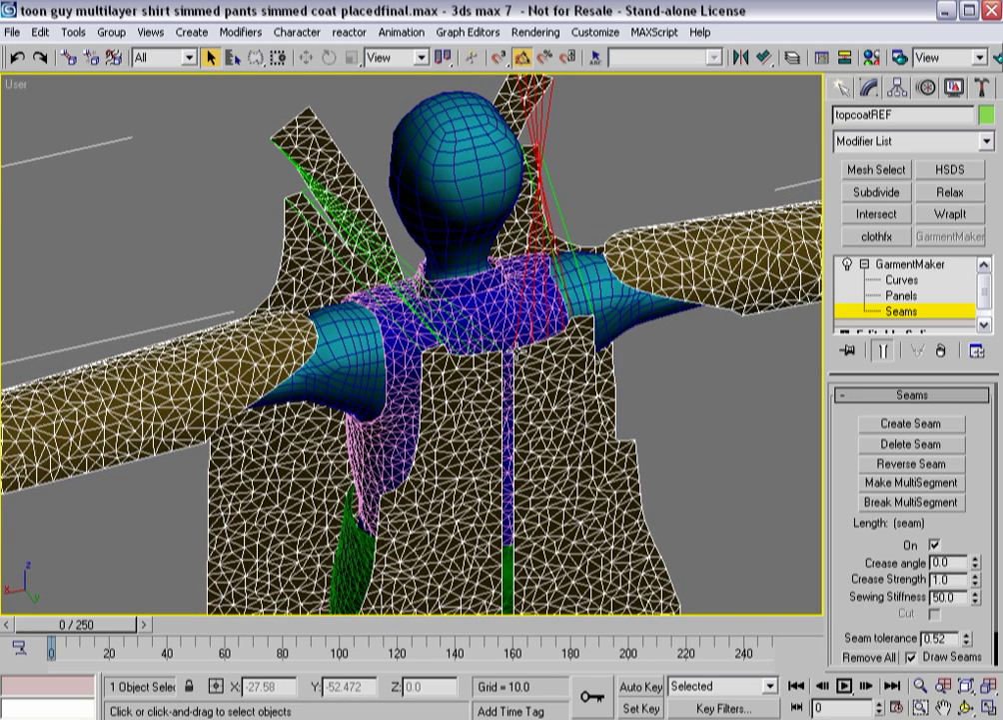
click(290, 121)
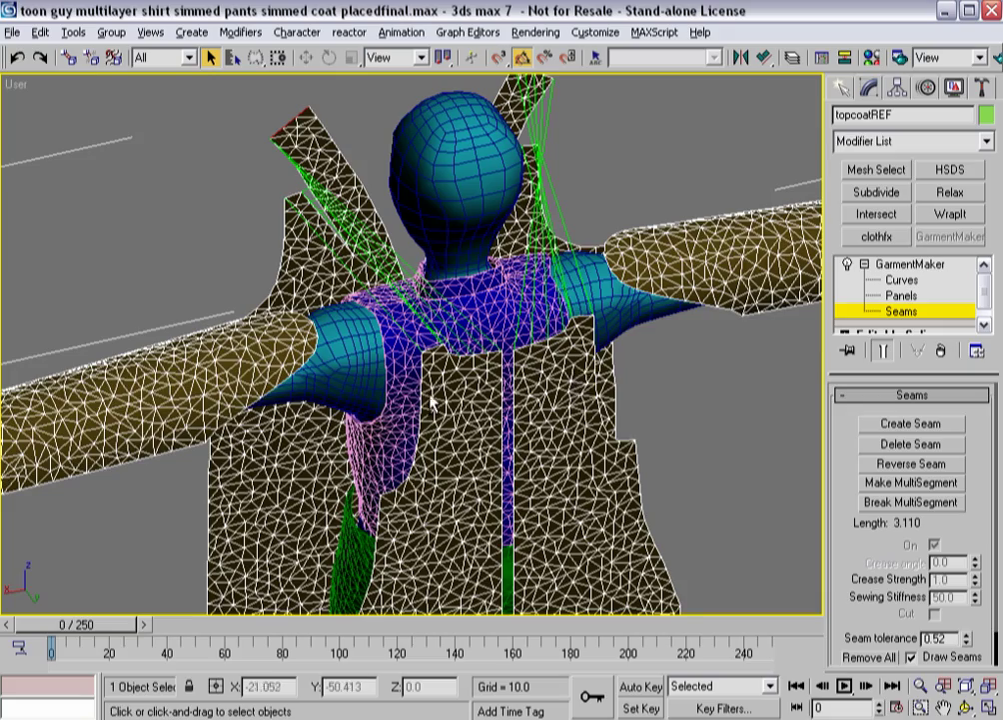
Seam the sleeve's lower edge to the coat's right armhole and flip the stitching direction.
alt+middle_drag(313, 311, 682, 363)
click(432, 295)
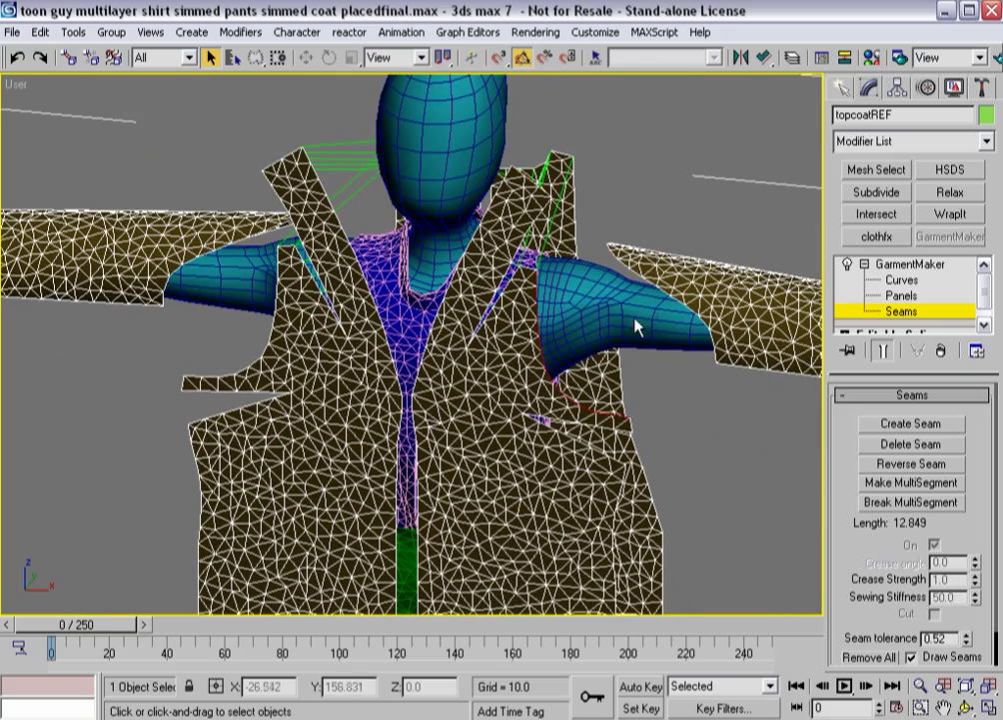
alt+middle_drag(590, 360, 616, 268)
click(602, 257)
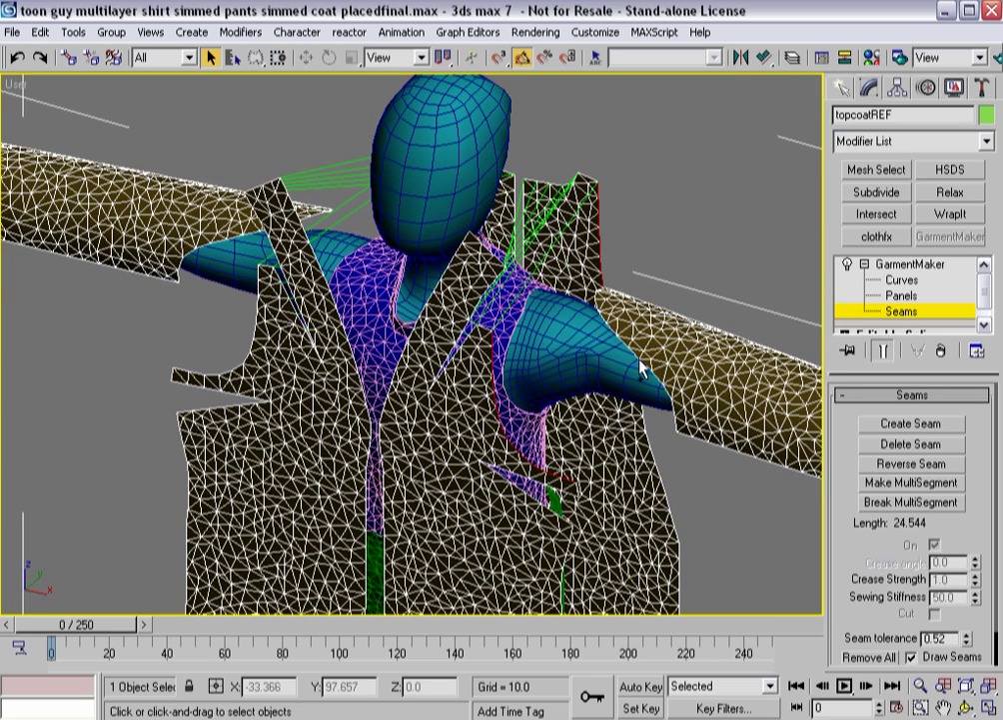
click(664, 398)
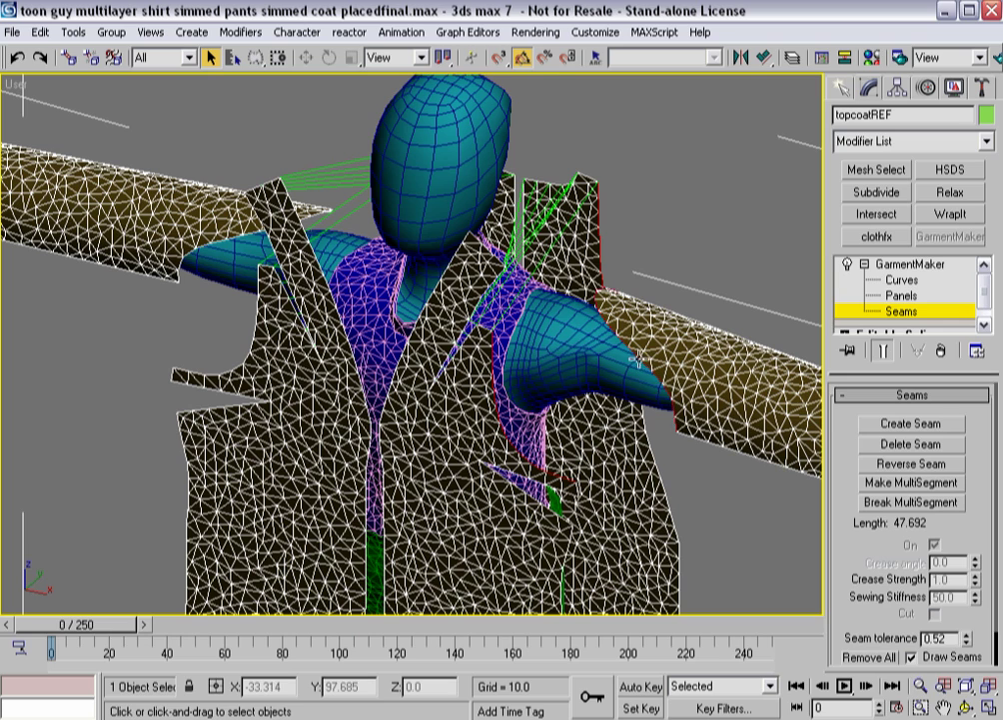
click(902, 433)
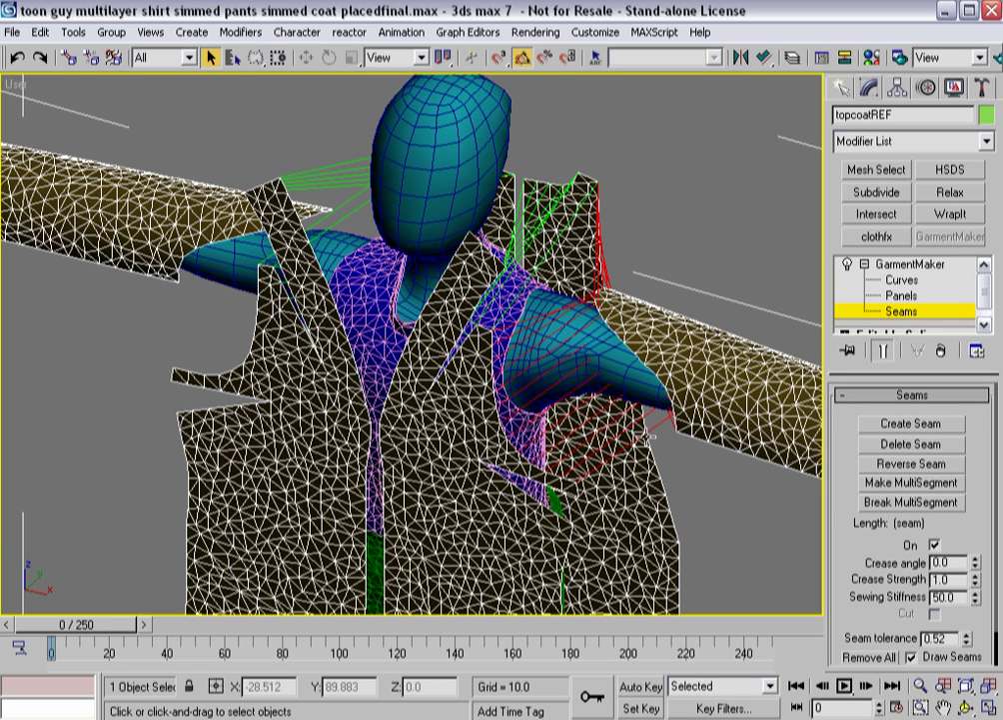
alt+middle_drag(461, 314, 463, 277)
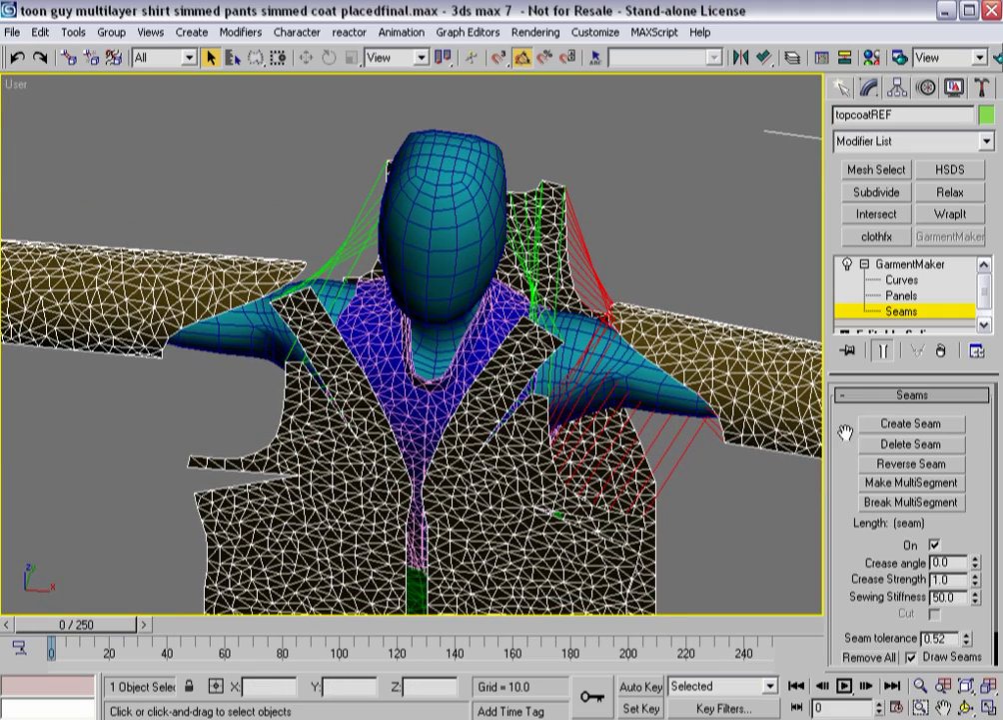
click(873, 447)
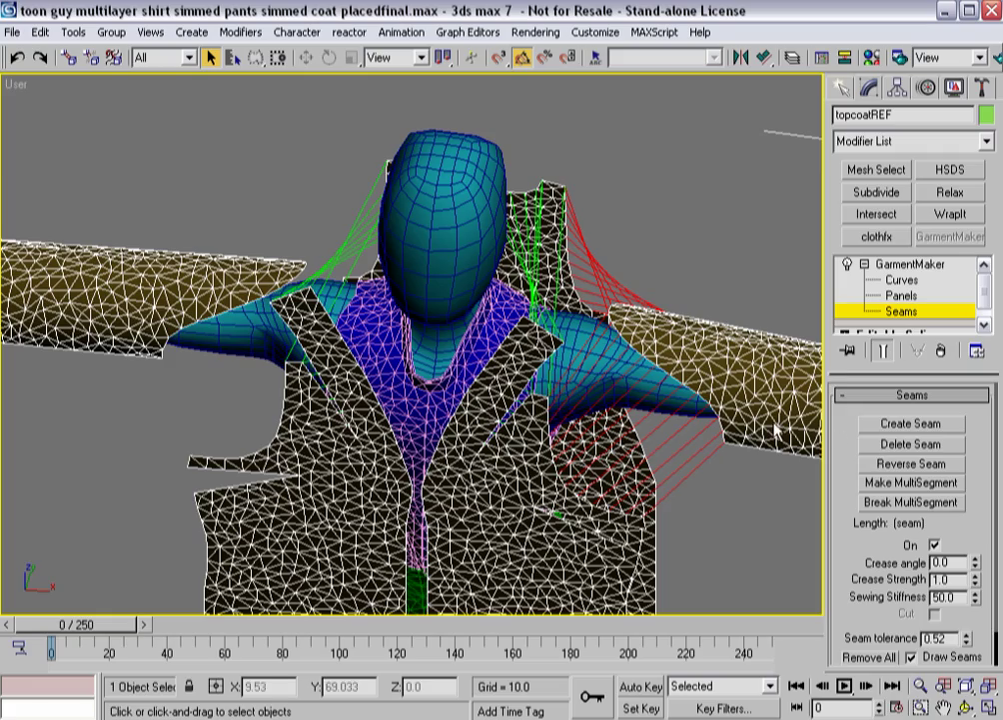
Select the vertical edges along the right coat panel down to the hem.
alt+middle_drag(574, 321, 595, 380)
click(652, 434)
ctrl+click(649, 465)
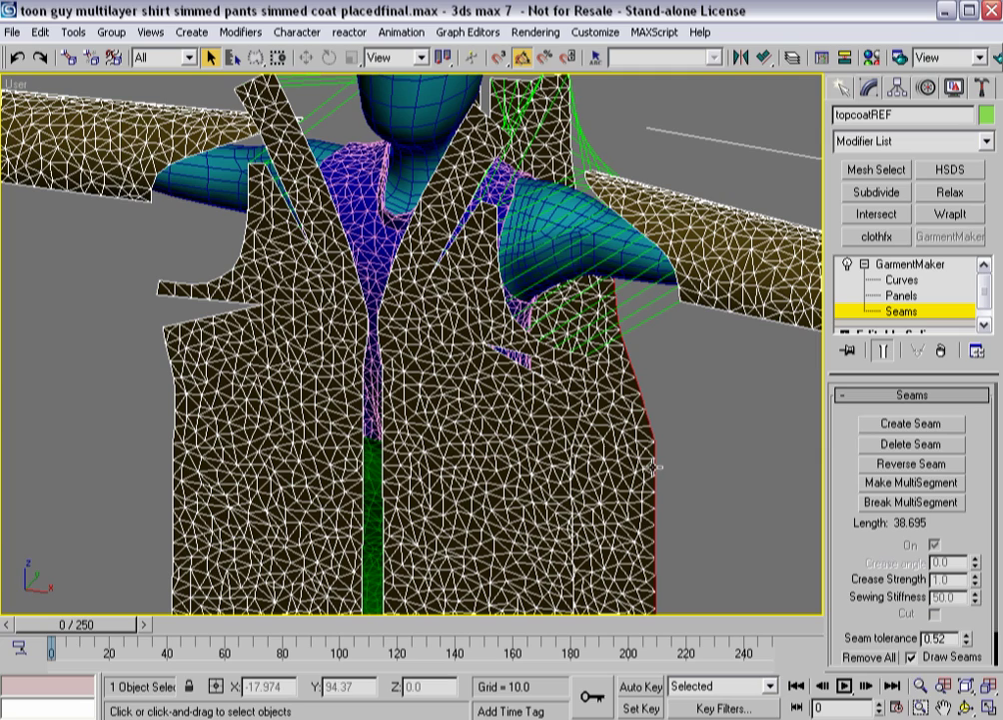
click(588, 362)
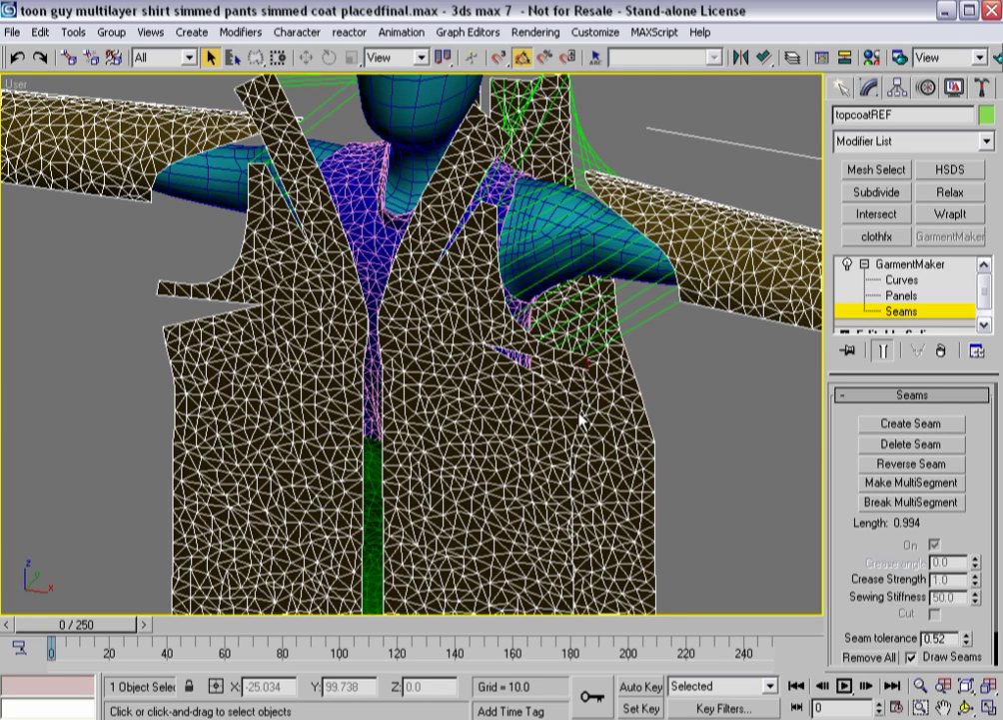
click(568, 460)
middle_drag(572, 468, 589, 336)
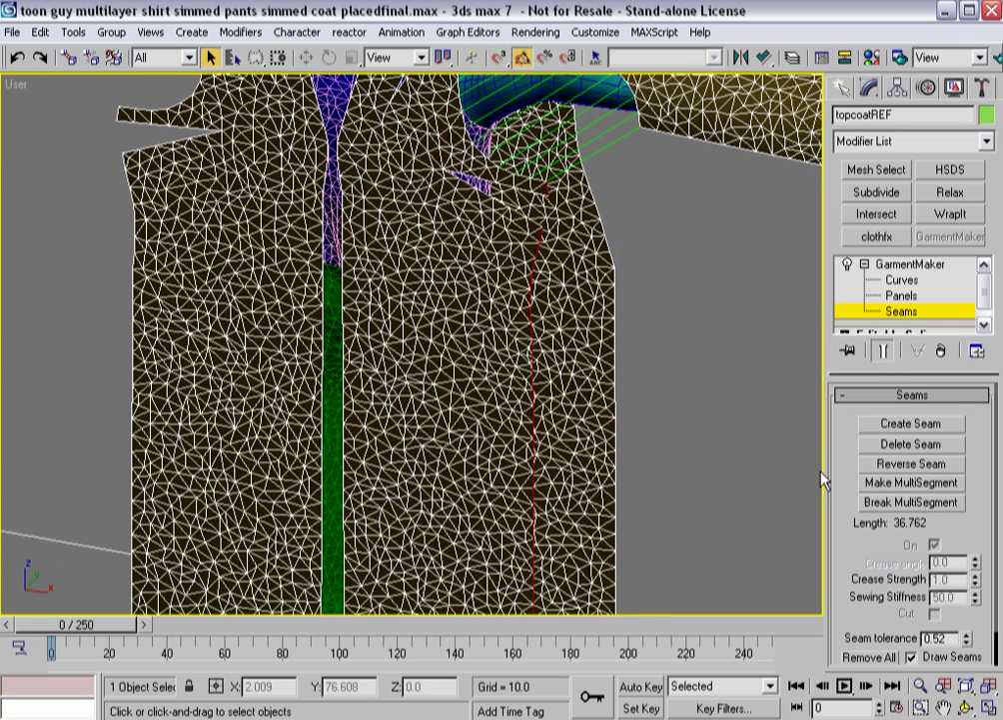
After the topology error on the vertical edges, sew the small dart's two sides closed.
ctrl+click(607, 278)
click(868, 423)
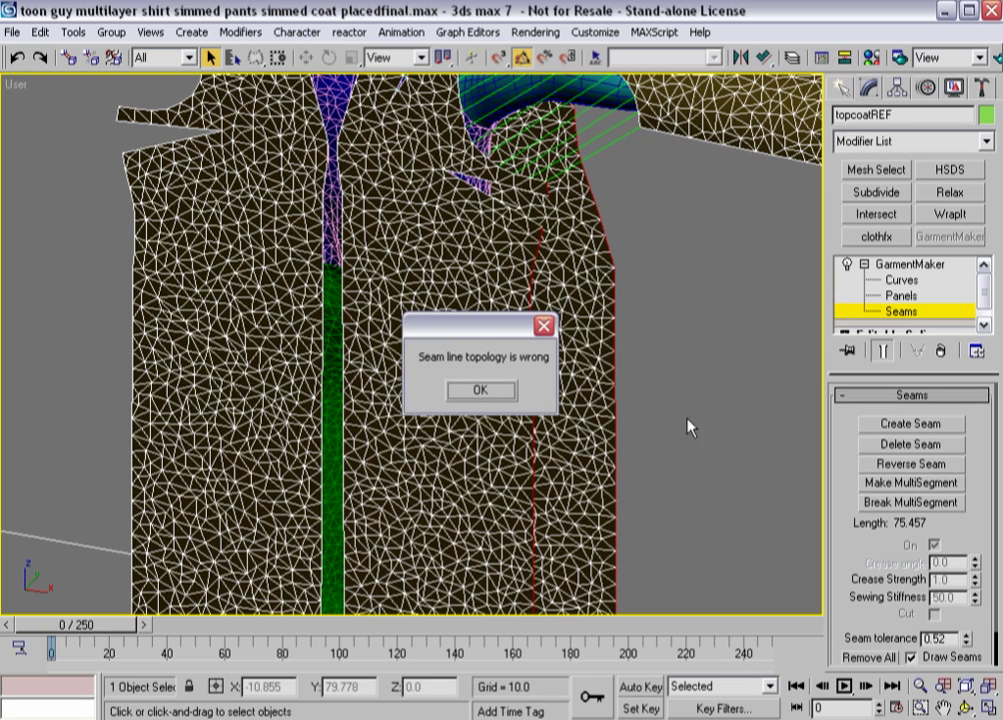
click(490, 391)
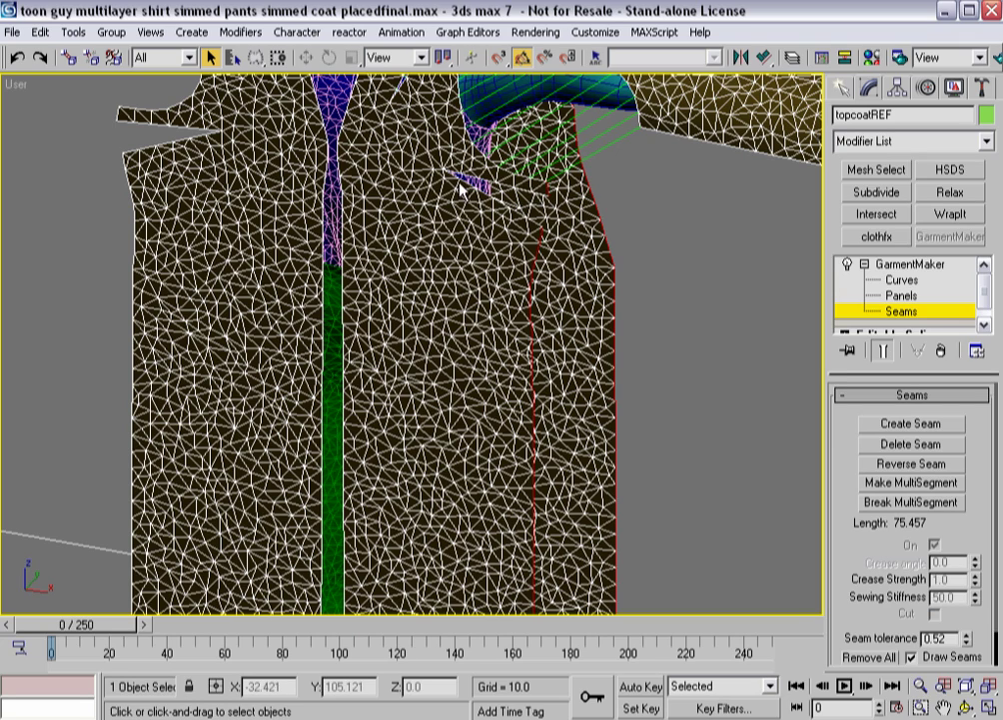
click(510, 197)
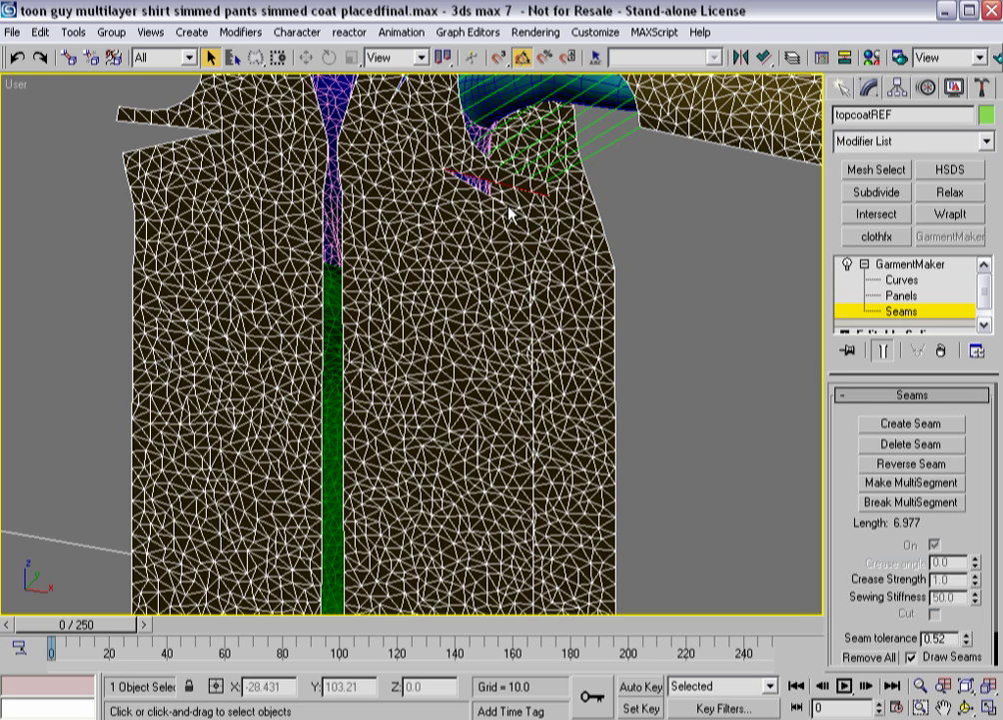
click(510, 208)
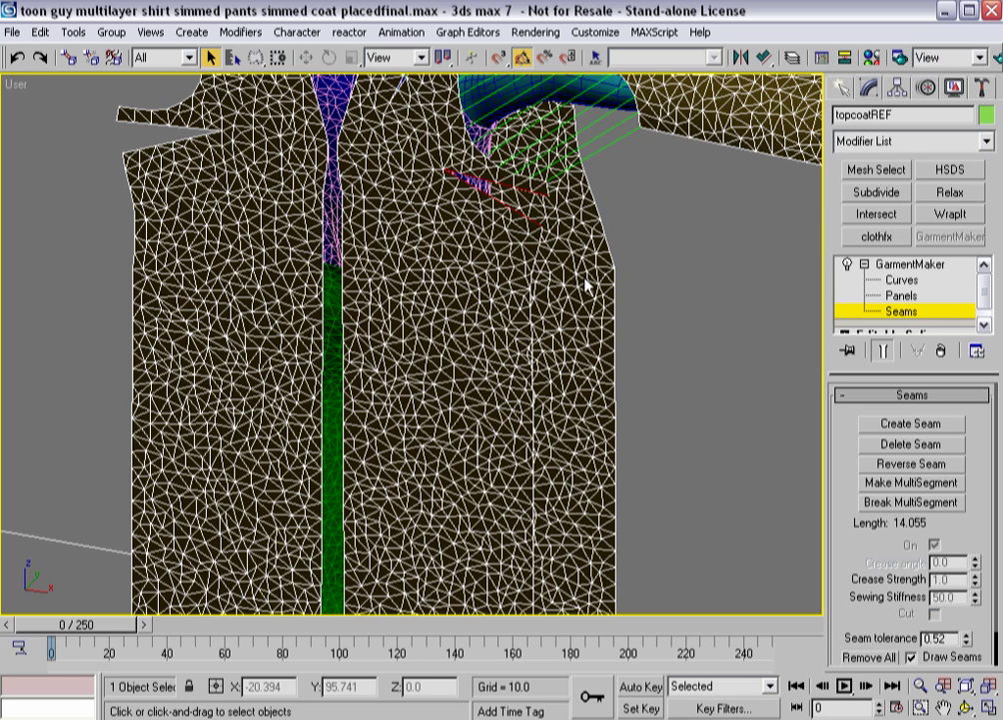
click(876, 421)
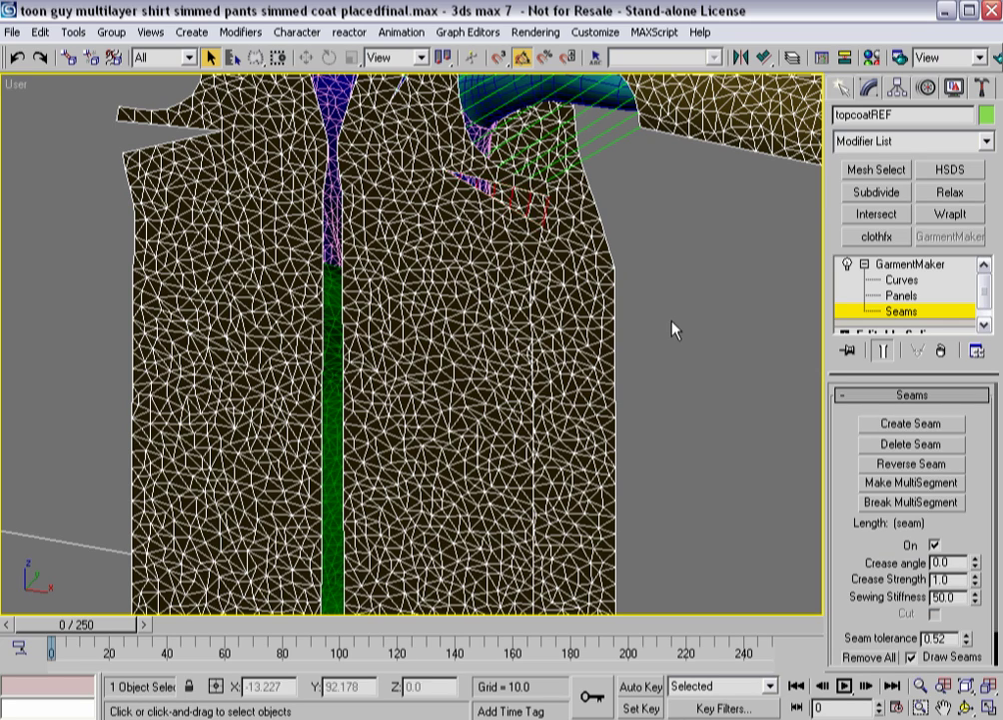
Seam the inner and outer vertical edges of the right front panel from armhole to hem.
click(535, 267)
click(611, 266)
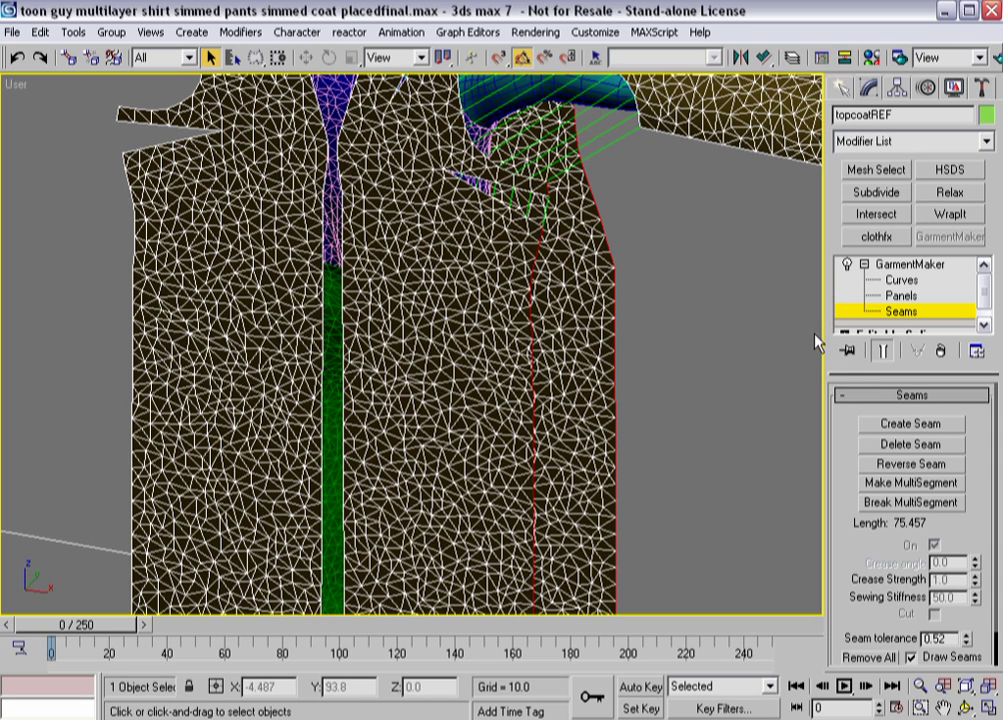
click(891, 431)
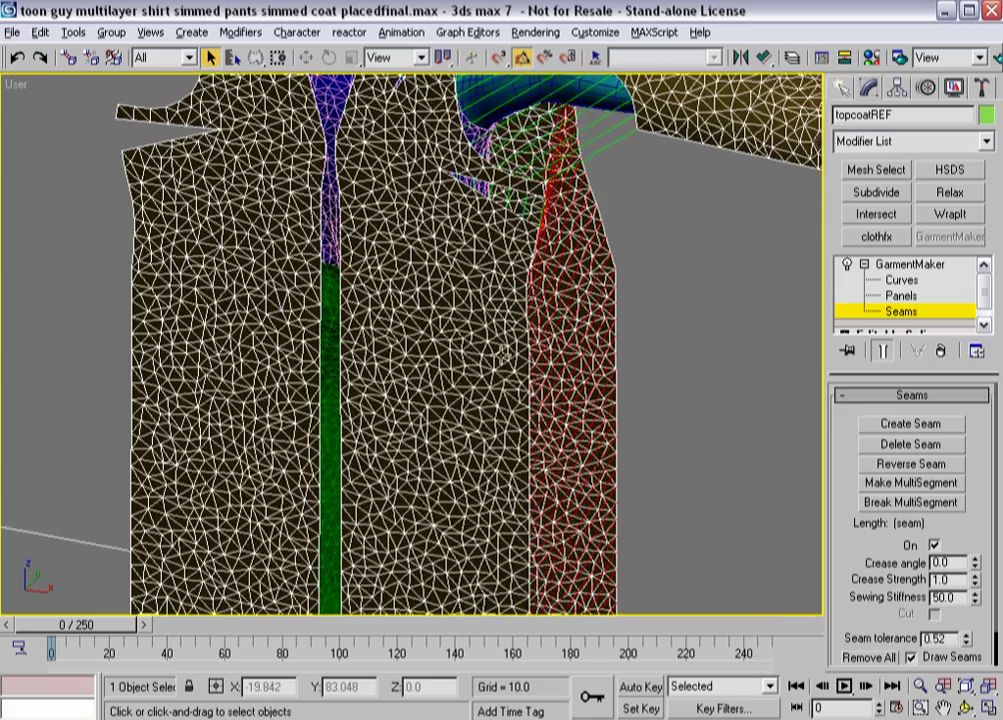
alt+middle_drag(497, 354, 453, 343)
alt+middle_drag(630, 370, 594, 428)
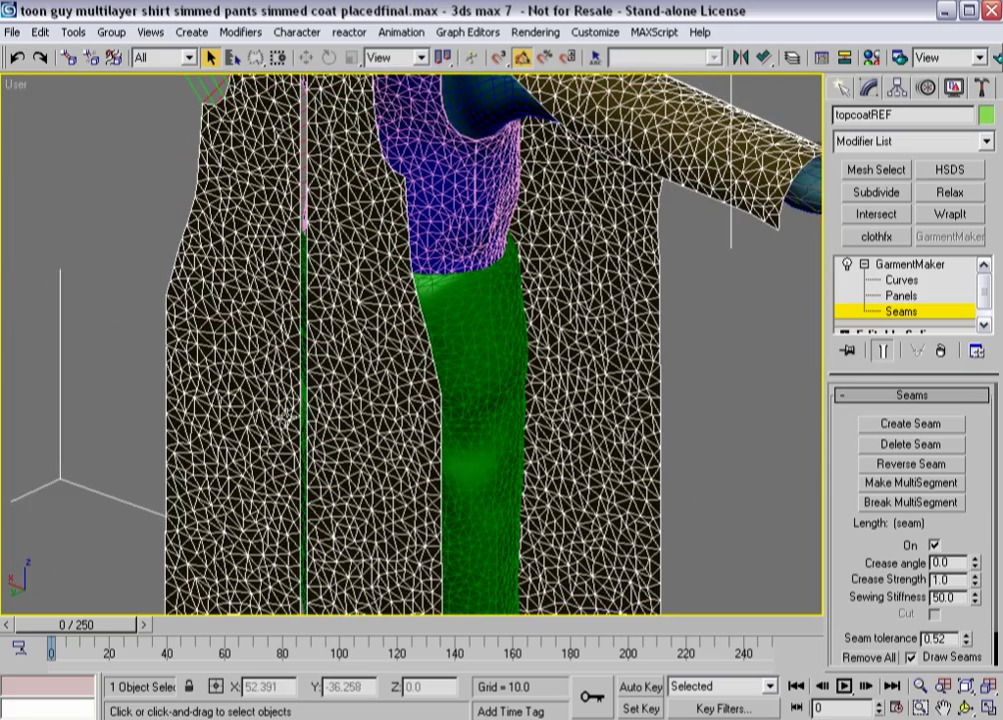